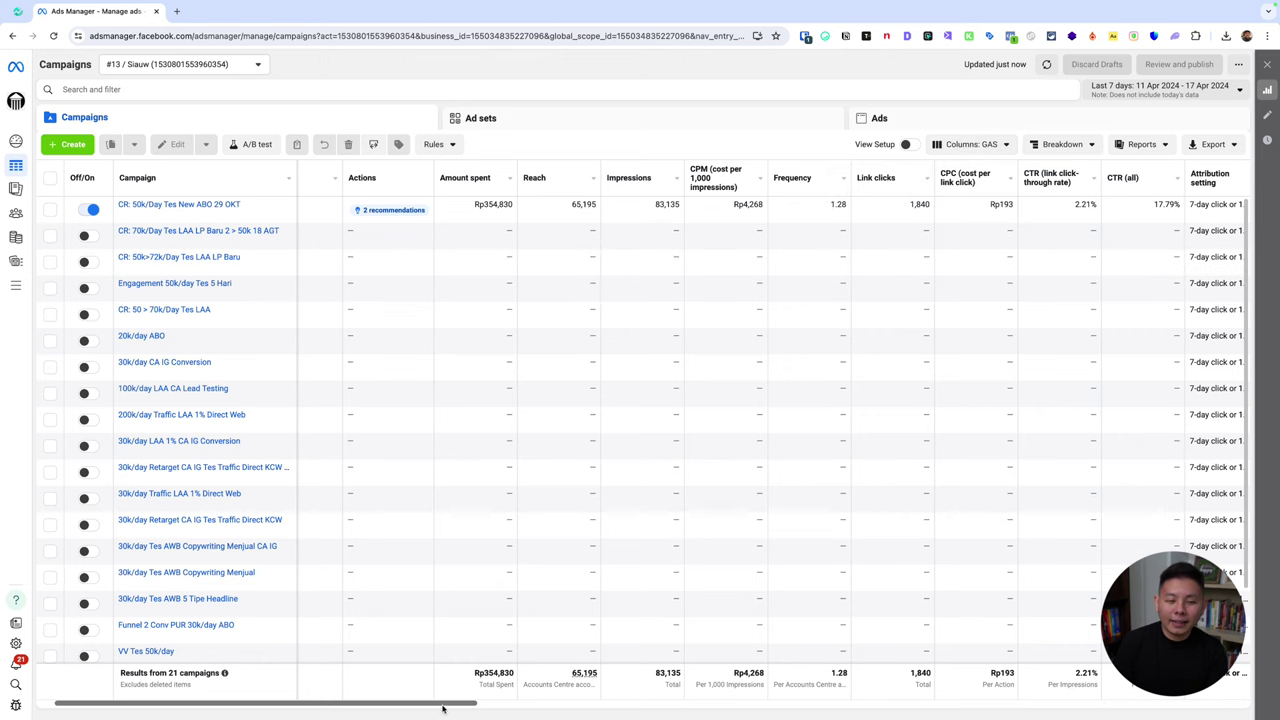
Step: Calculate the active campaign's content views as a percentage of link clicks, using 868/1840*100
{"action": "mouse_move", "coordinate": [443, 708]}
{"action": "left_mouse_down"}
{"action": "mouse_move", "coordinate": [742, 697]}
{"action": "mouse_move", "coordinate": [1112, 716]}
{"action": "mouse_move", "coordinate": [463, 714]}
{"action": "left_mouse_up"}
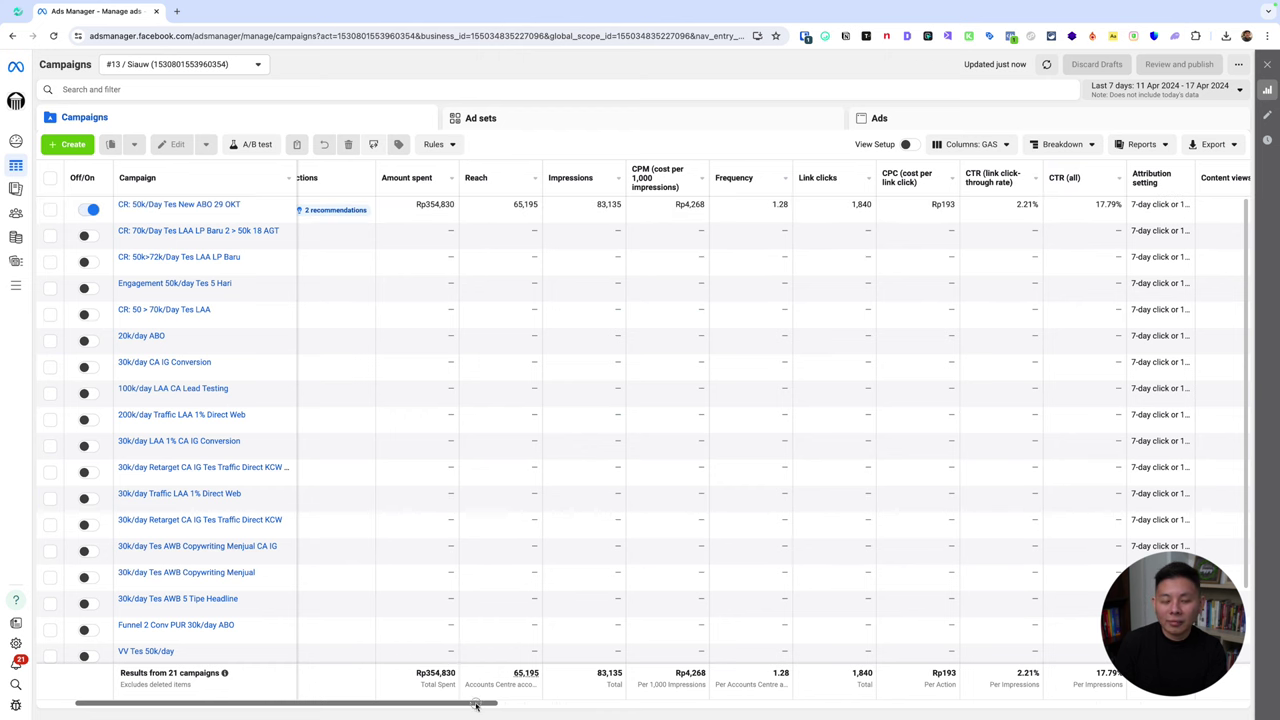
{"action": "left_click_drag", "start_coordinate": [476, 705], "coordinate": [635, 712]}
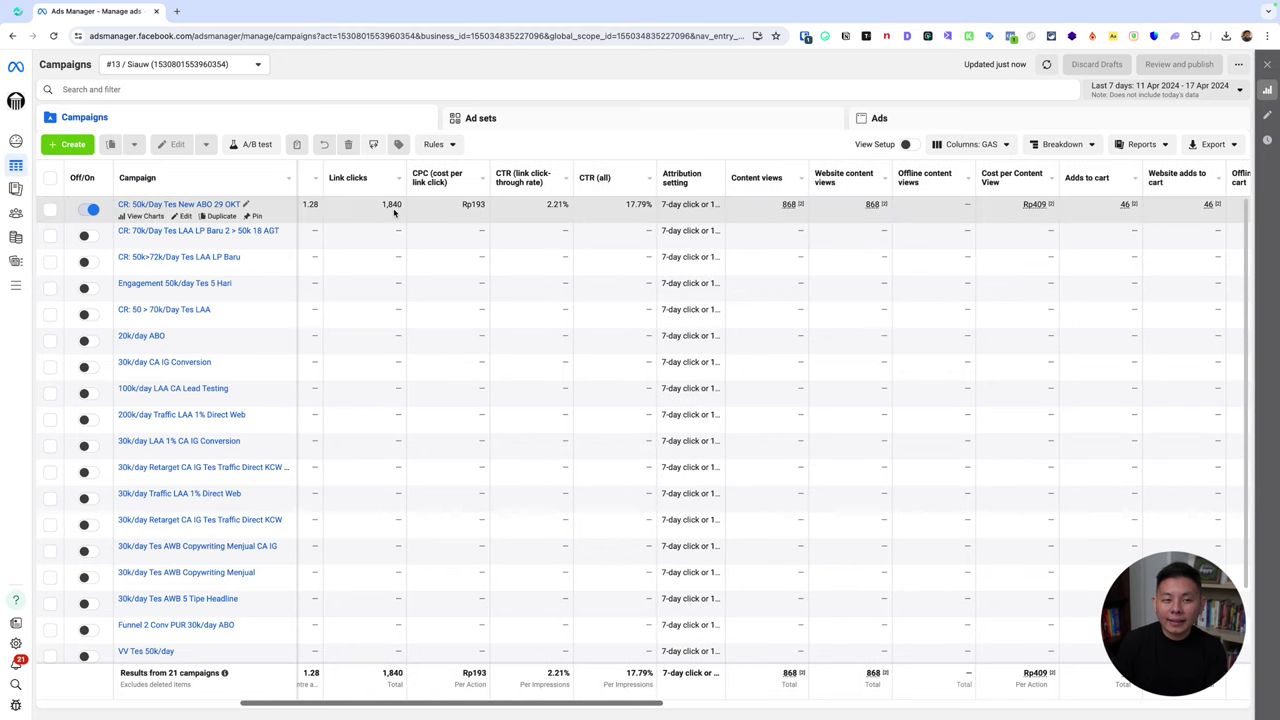
{"action": "key", "text": "super+space"}
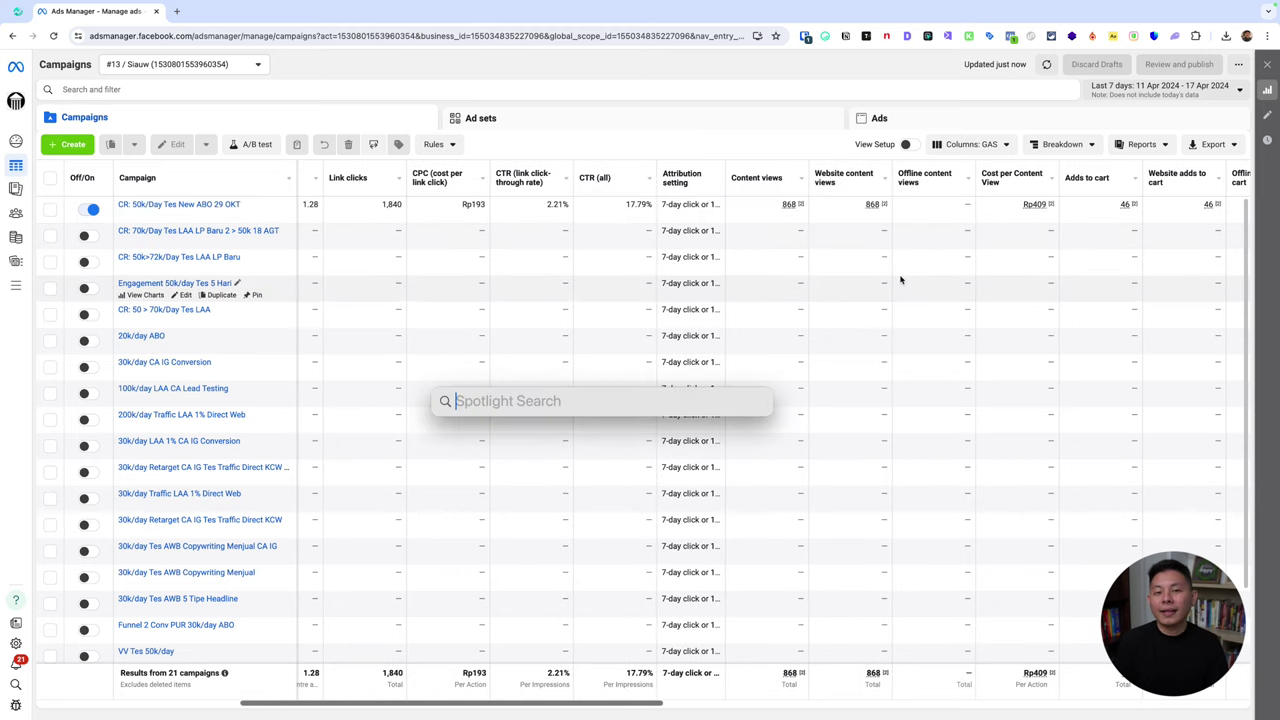
{"action": "type", "text": "868/"}
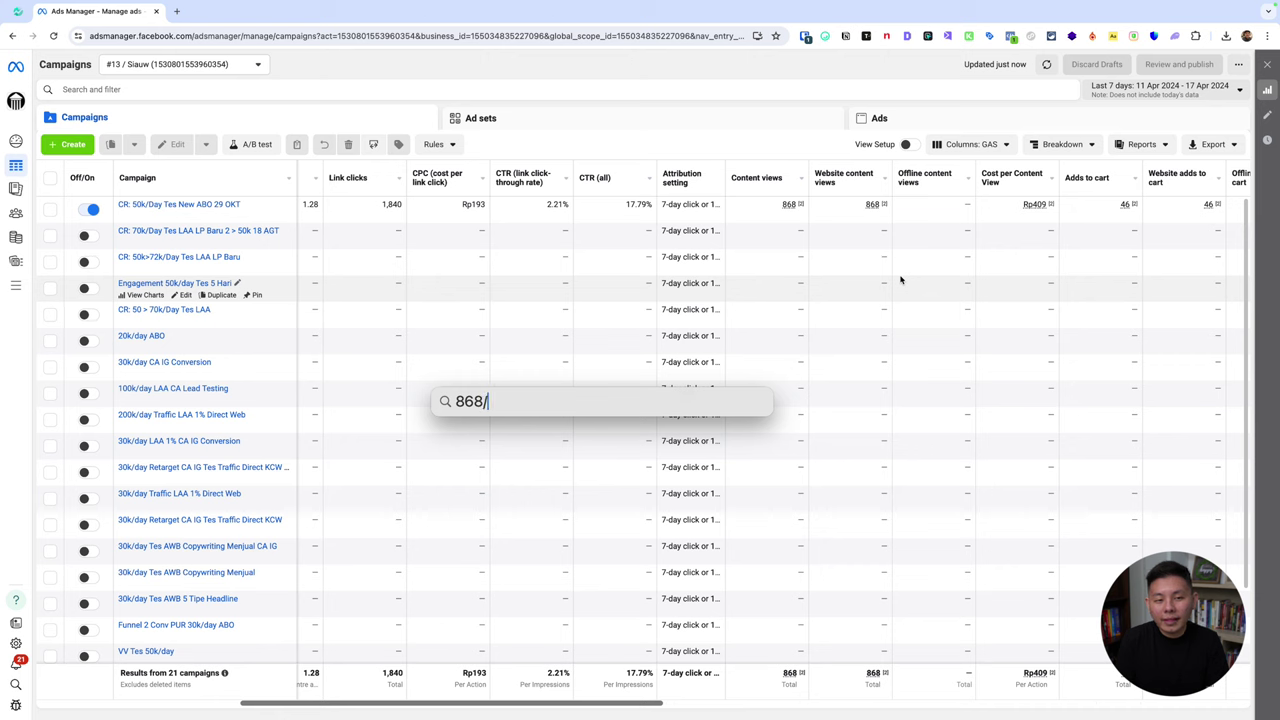
{"action": "type", "text": "1840*100"}
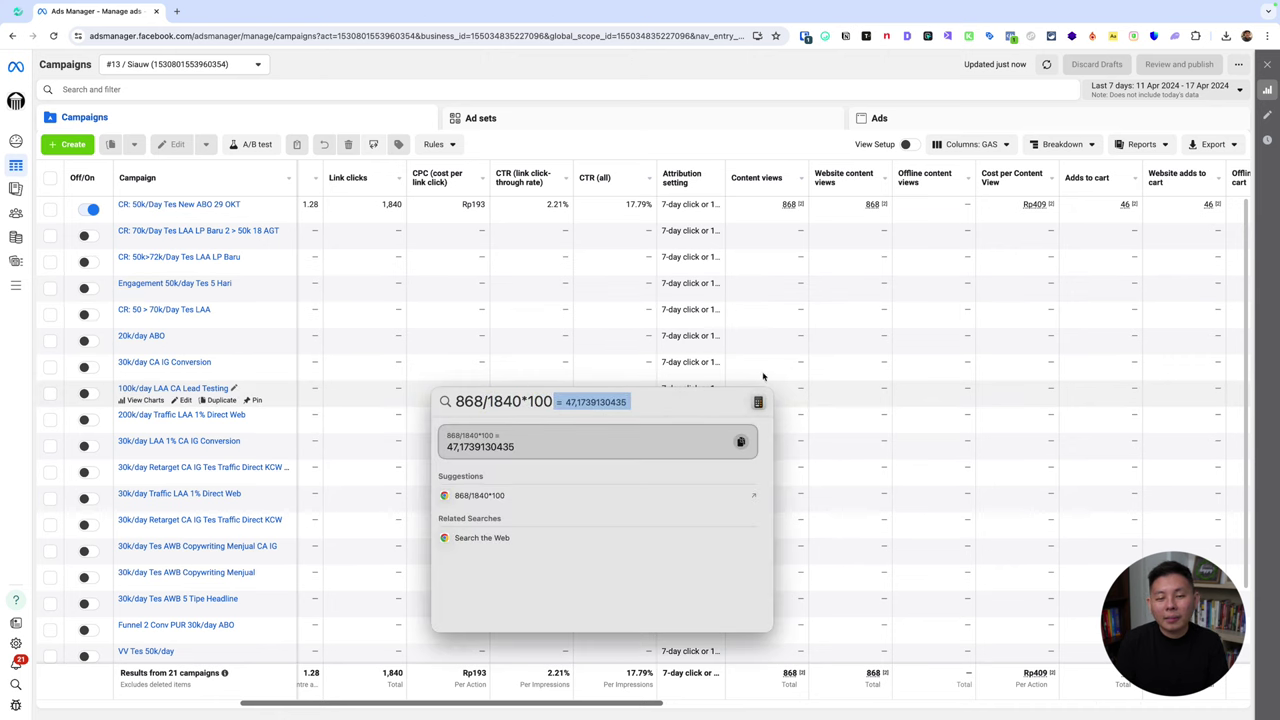
{"action": "key", "text": "Escape"}
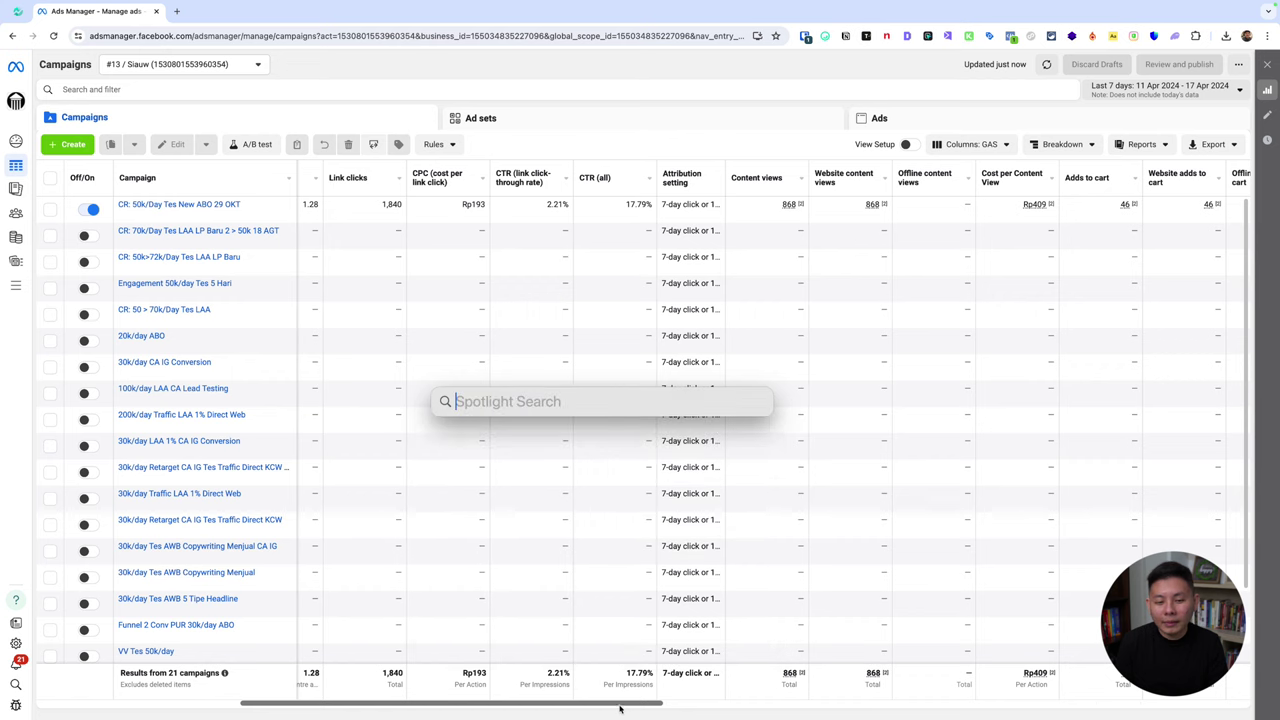
{"action": "key", "text": "Escape"}
Step: Calculate the active campaign's adds to cart as a percentage of content views, using 46/868*100
{"action": "left_click_drag", "start_coordinate": [619, 708], "coordinate": [713, 707]}
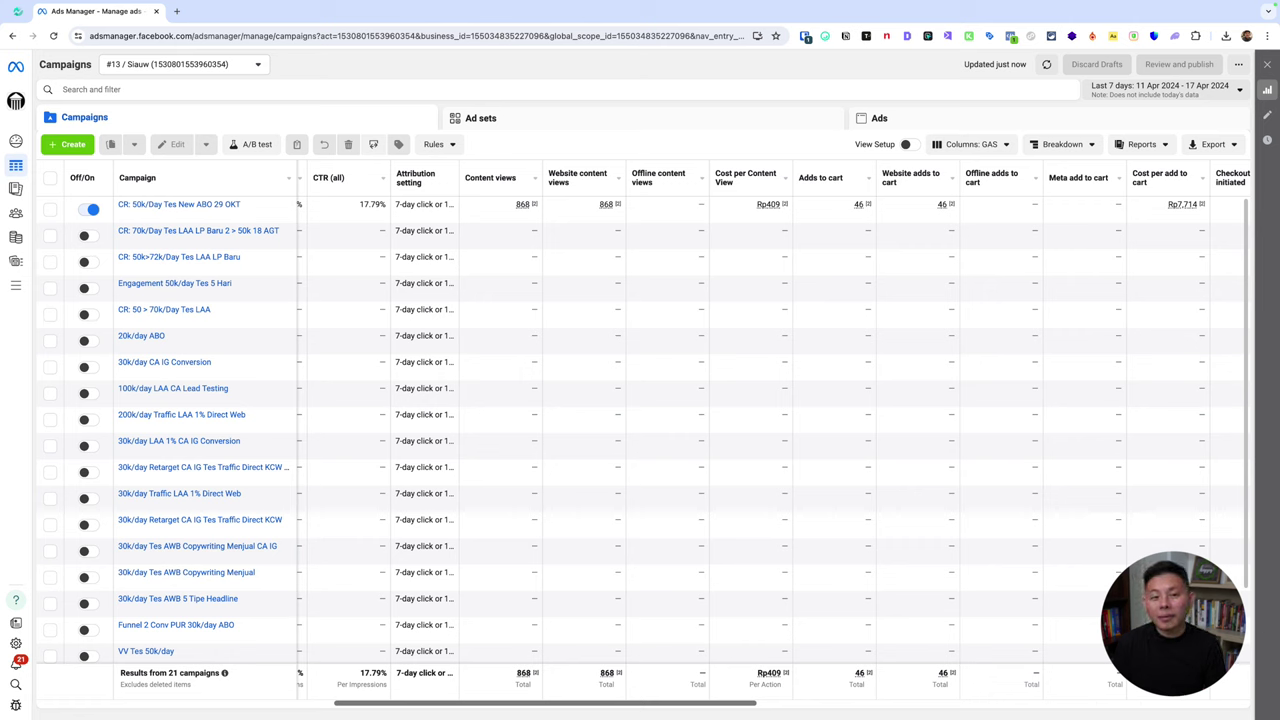
{"action": "left_click", "coordinate": [852, 336]}
{"action": "key", "text": "super+space"}
{"action": "type", "text": "46/"}
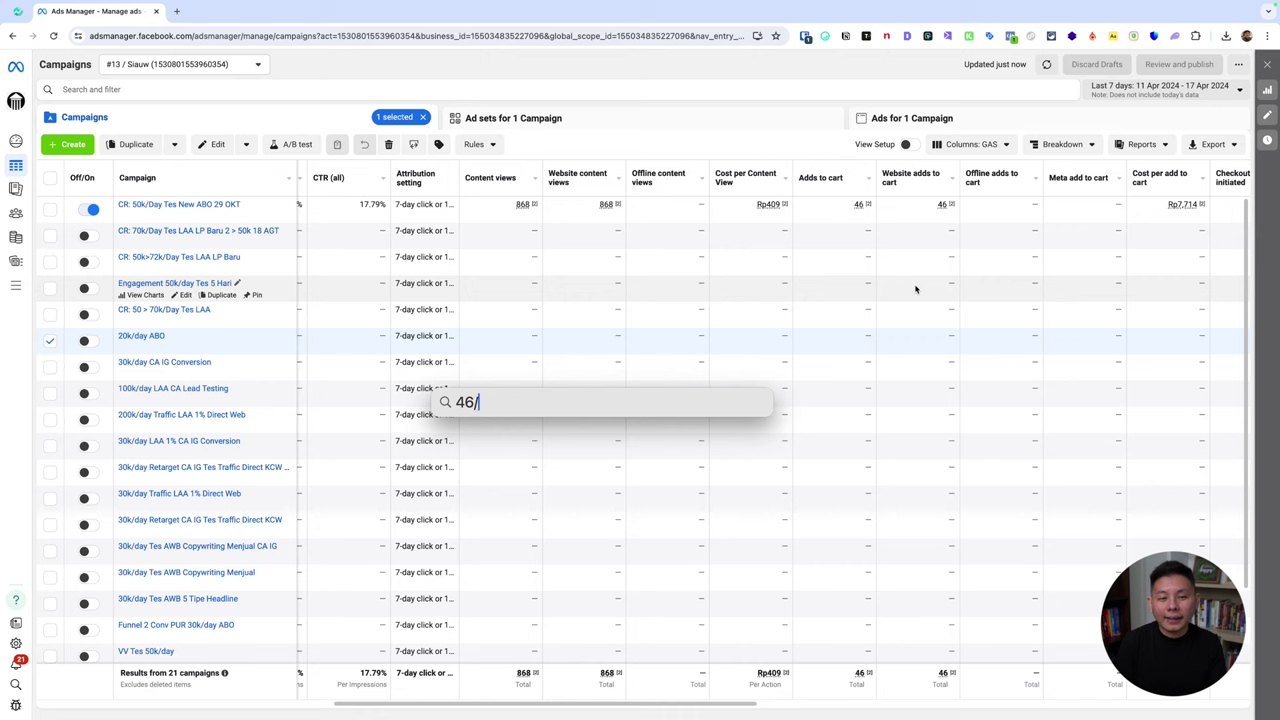
{"action": "type", "text": "868&"}
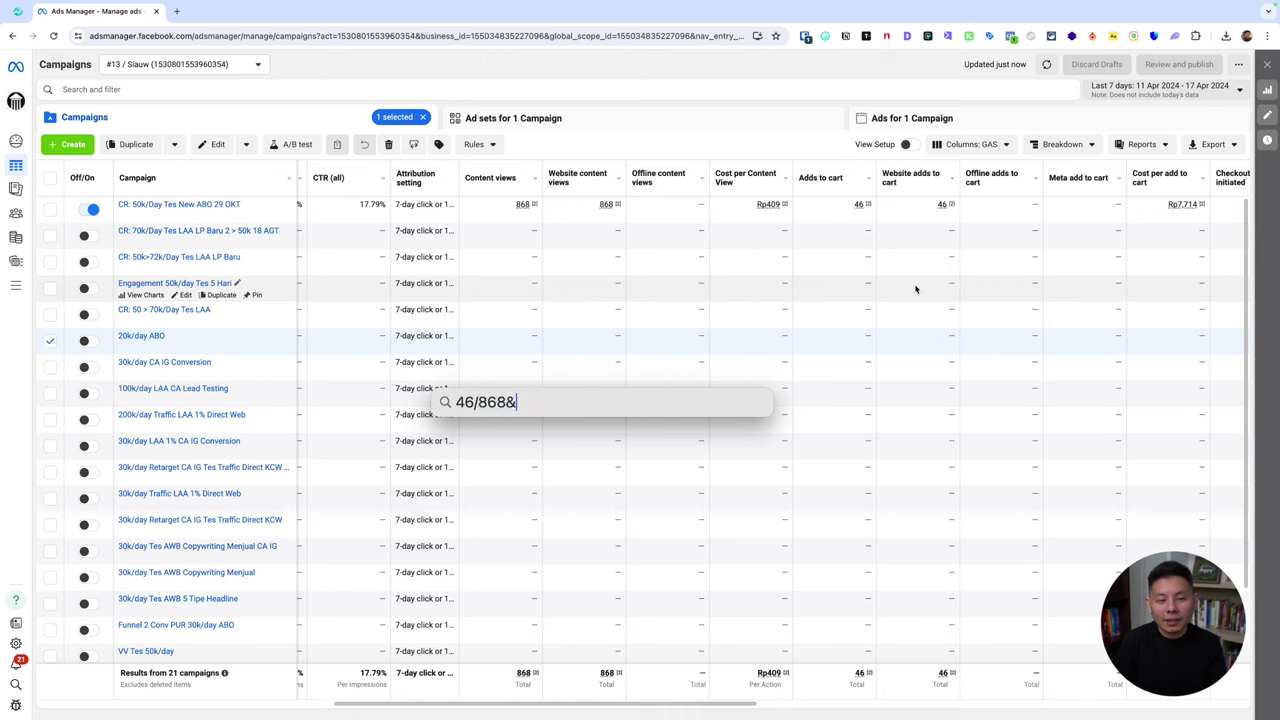
{"action": "key", "text": "BackSpace"}
{"action": "type", "text": "*100"}
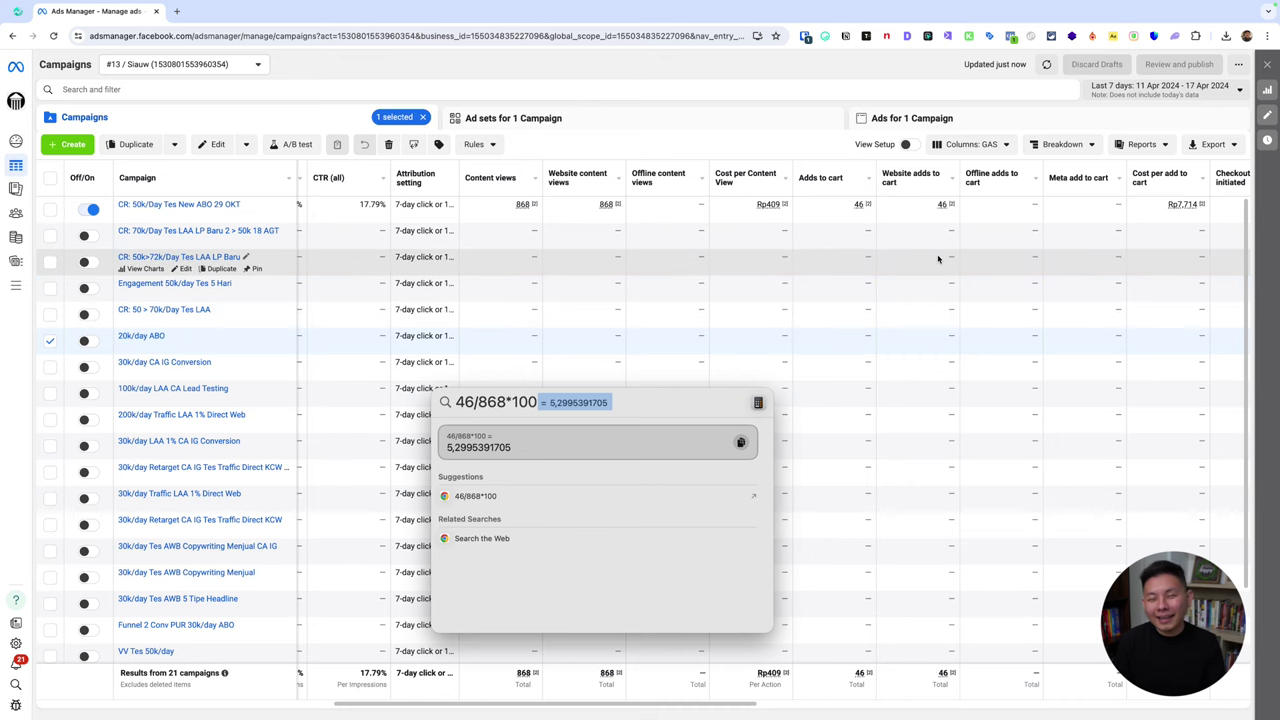
{"action": "key", "text": "Escape"}
{"action": "key", "text": "Escape"}
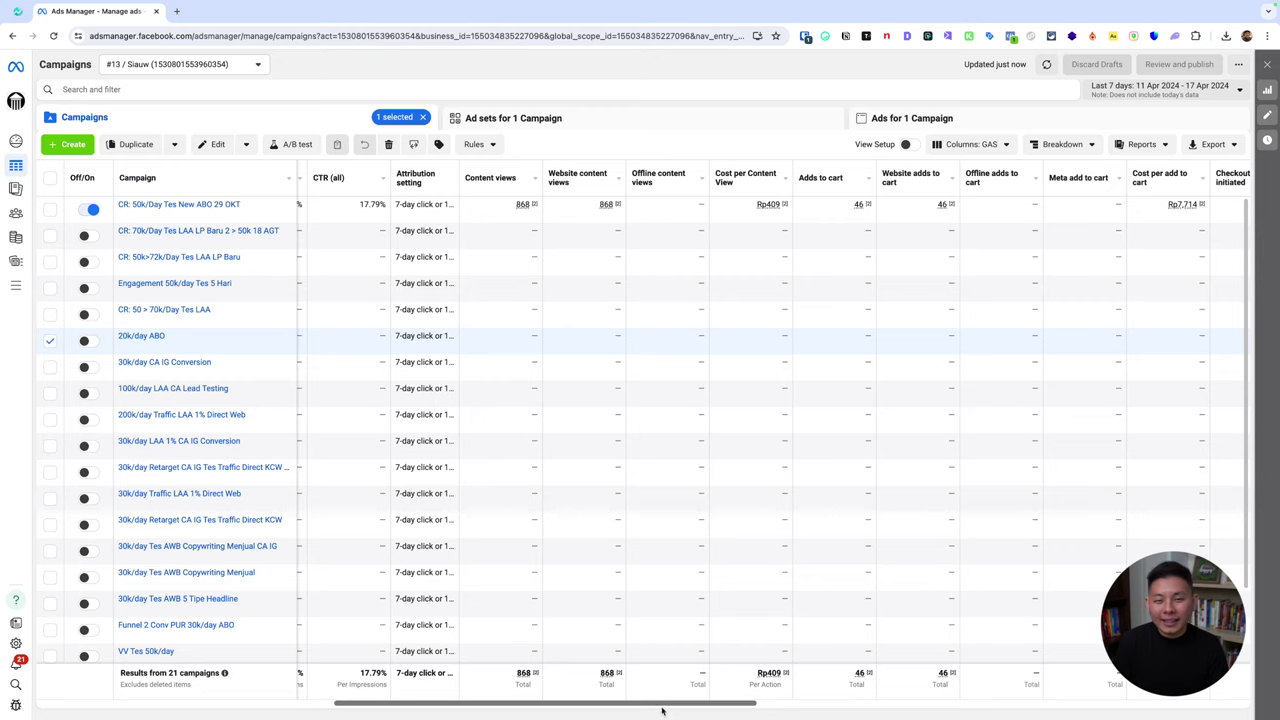
Step: Annotate the active campaign's row with a curve linking website content views to website adds to cart, and clear the drawing
{"action": "left_click_drag", "start_coordinate": [666, 707], "coordinate": [700, 708]}
{"action": "key", "text": "alt+super+a"}
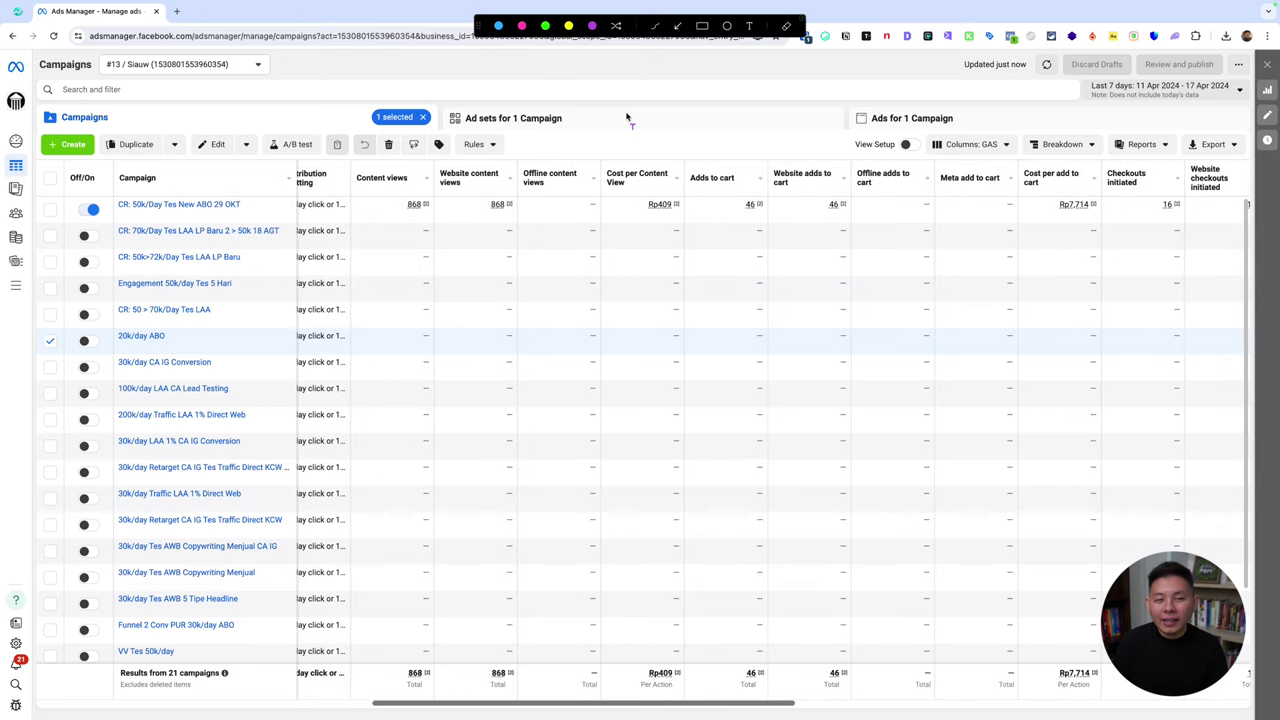
{"action": "mouse_move", "coordinate": [504, 228]}
{"action": "left_mouse_down"}
{"action": "mouse_move", "coordinate": [586, 266]}
{"action": "mouse_move", "coordinate": [836, 254]}
{"action": "mouse_move", "coordinate": [810, 234]}
{"action": "left_mouse_up"}
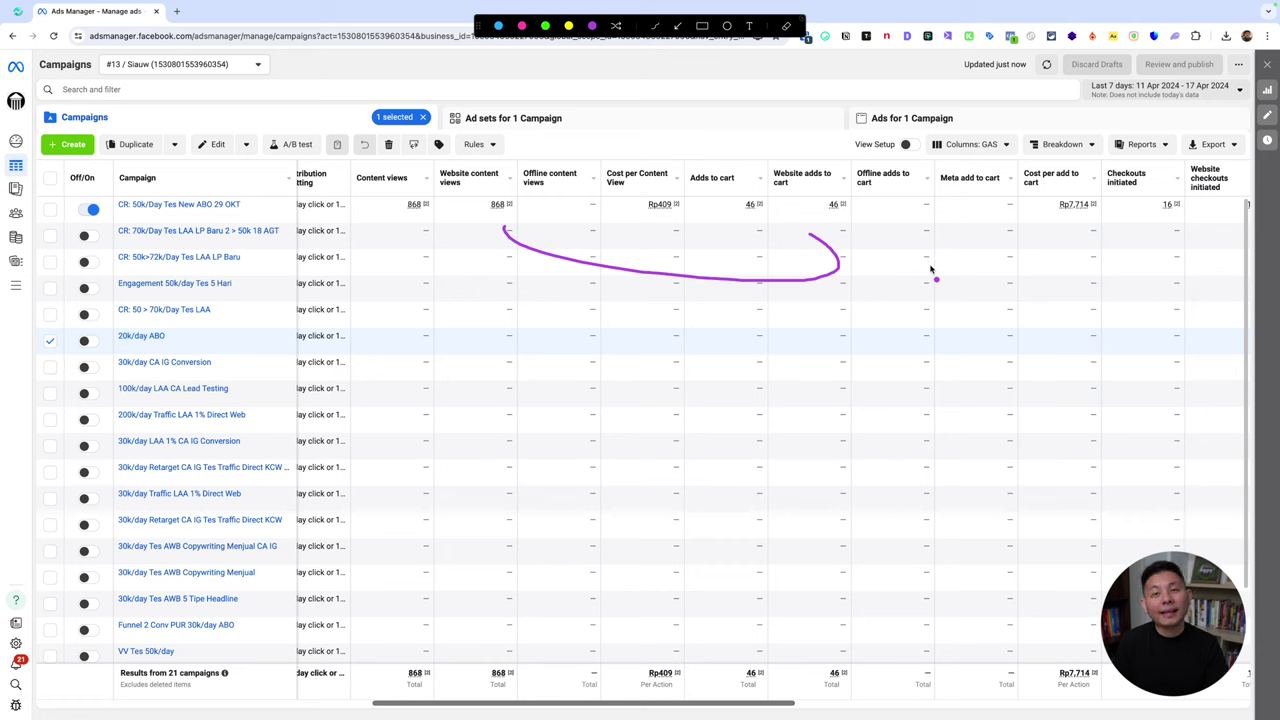
{"action": "key", "text": "Escape"}
Step: Underline the adds to cart and checkouts initiated figures and calculate the checkout percentage as 16/46*100
{"action": "left_click_drag", "start_coordinate": [773, 707], "coordinate": [823, 697]}
{"action": "key", "text": "ctrl+shift+a"}
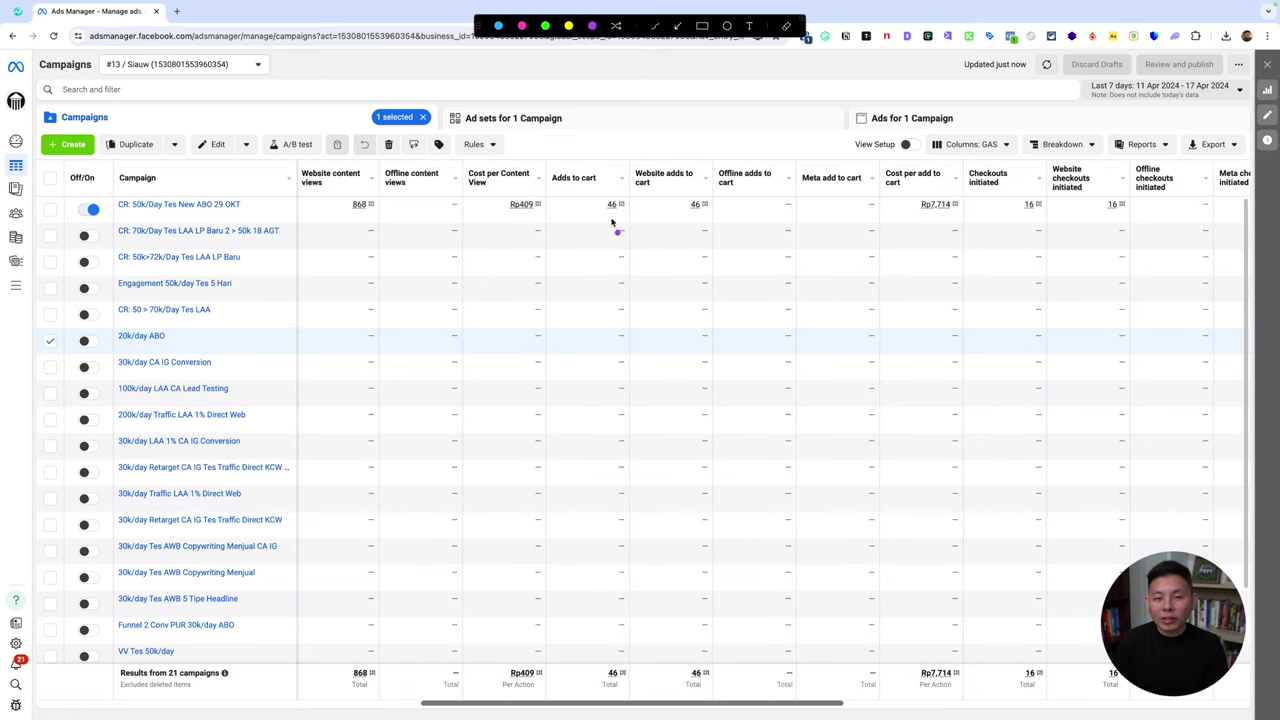
{"action": "left_click_drag", "start_coordinate": [610, 217], "coordinate": [711, 219]}
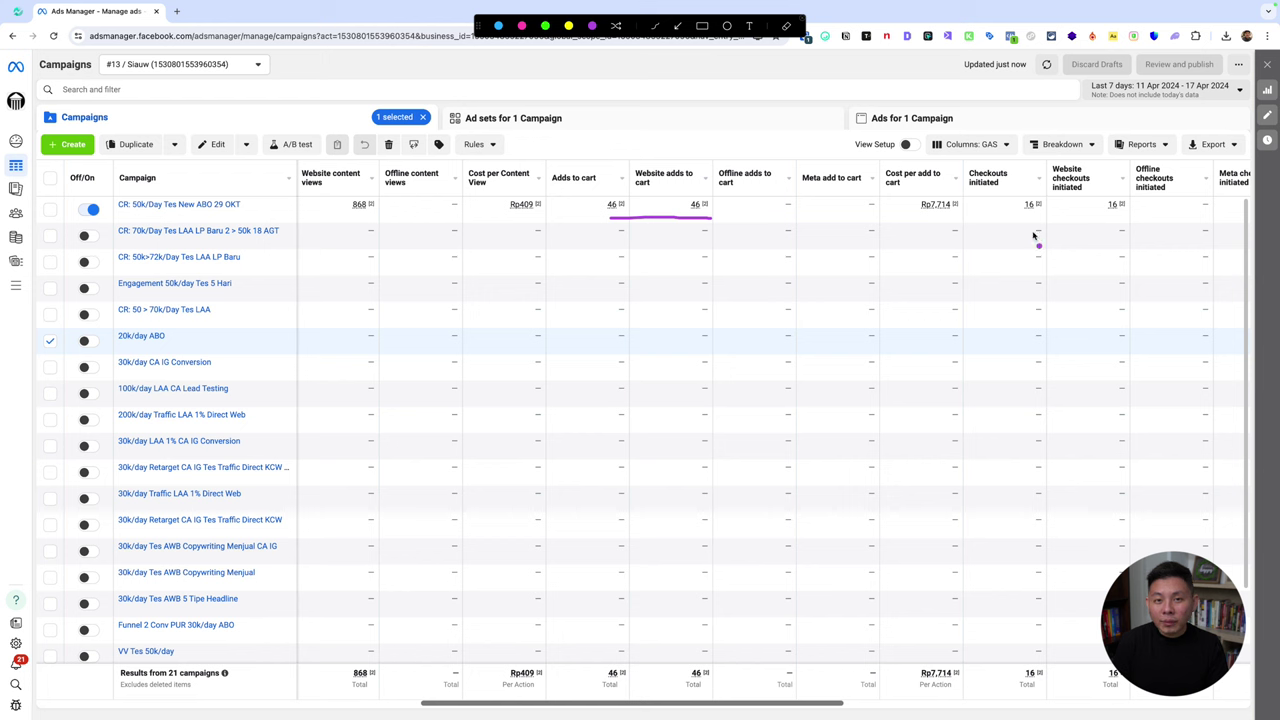
{"action": "left_click_drag", "start_coordinate": [1002, 228], "coordinate": [1034, 227]}
{"action": "key", "text": "super+space"}
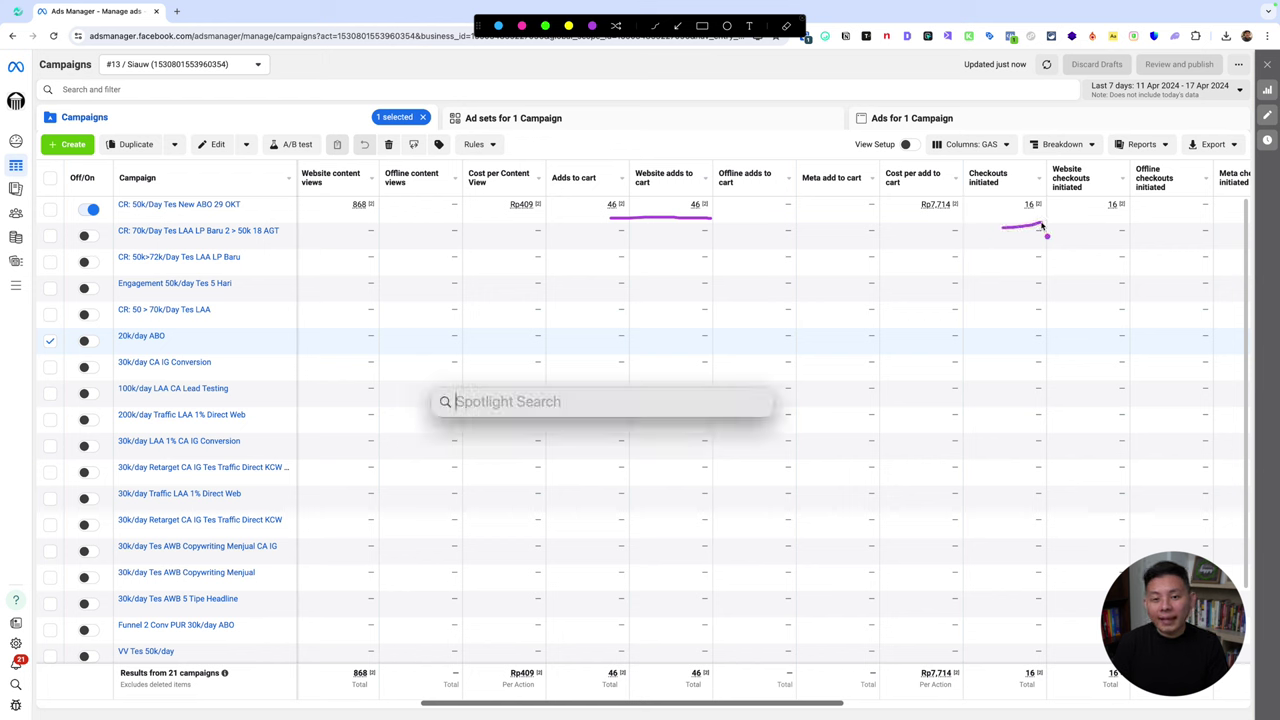
{"action": "type", "text": "16/46"}
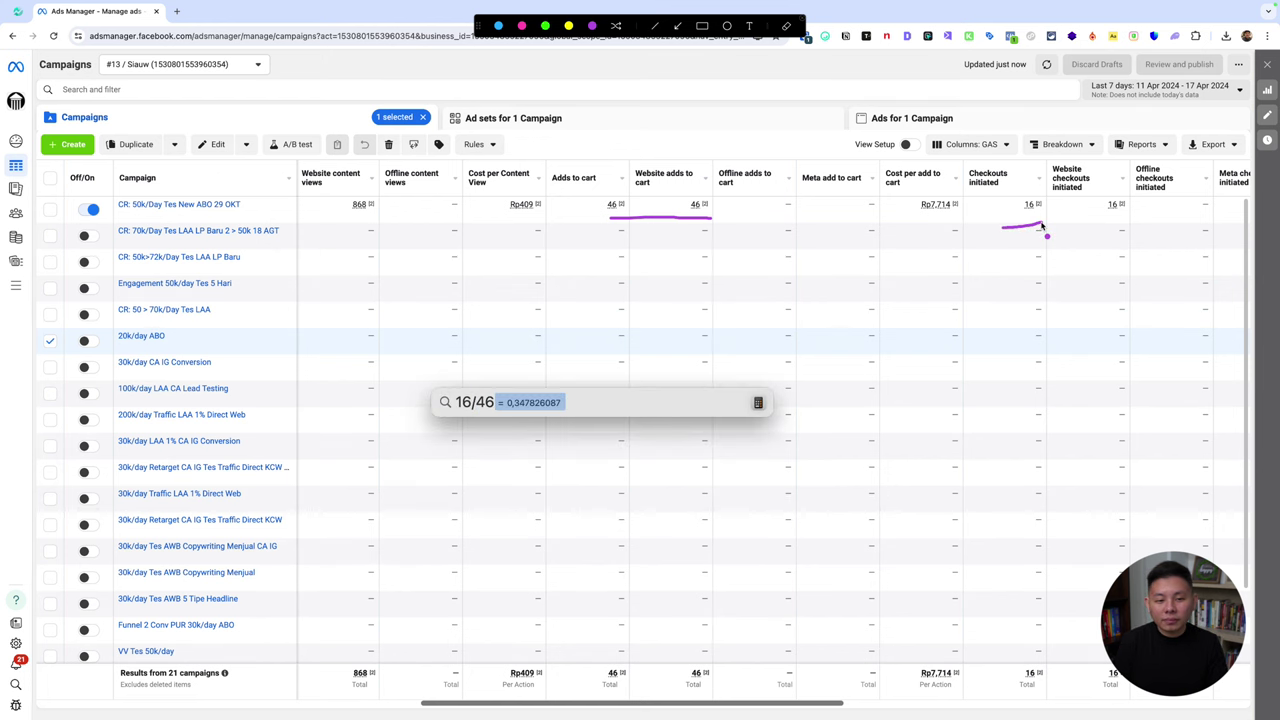
{"action": "type", "text": "*100"}
{"action": "key", "text": "Escape"}
{"action": "key", "text": "Escape"}
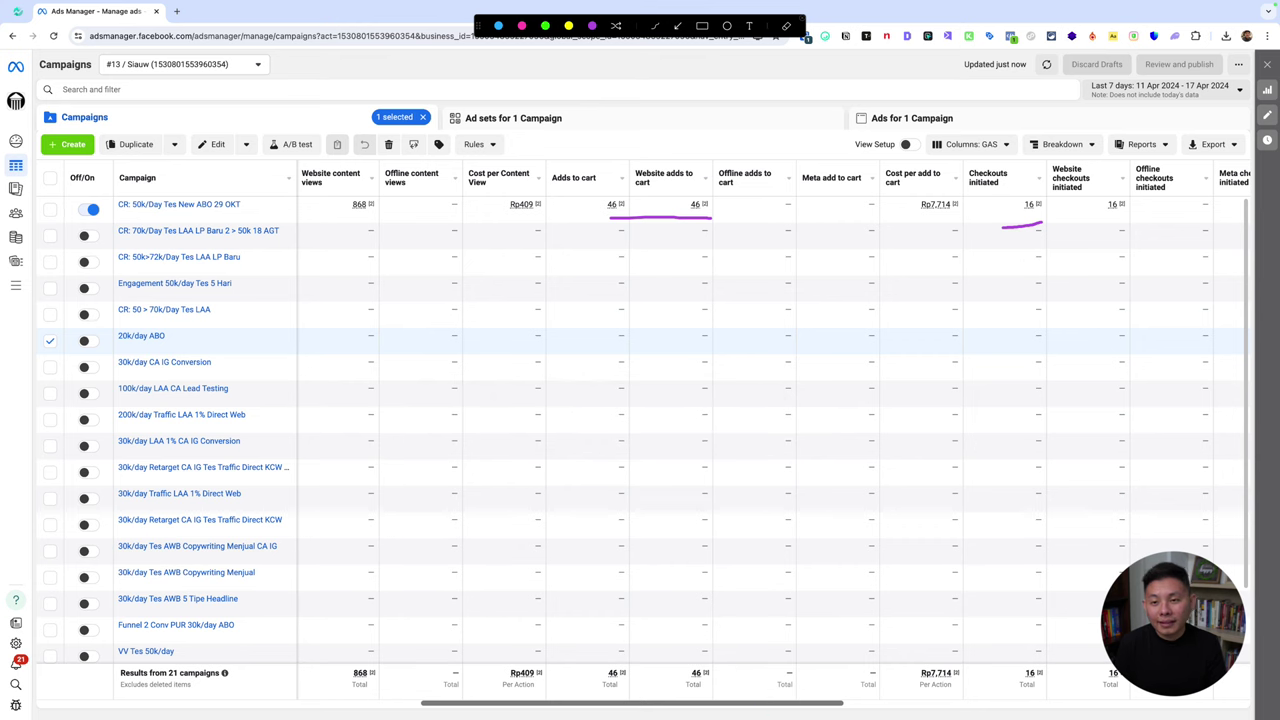
{"action": "key", "text": "Escape"}
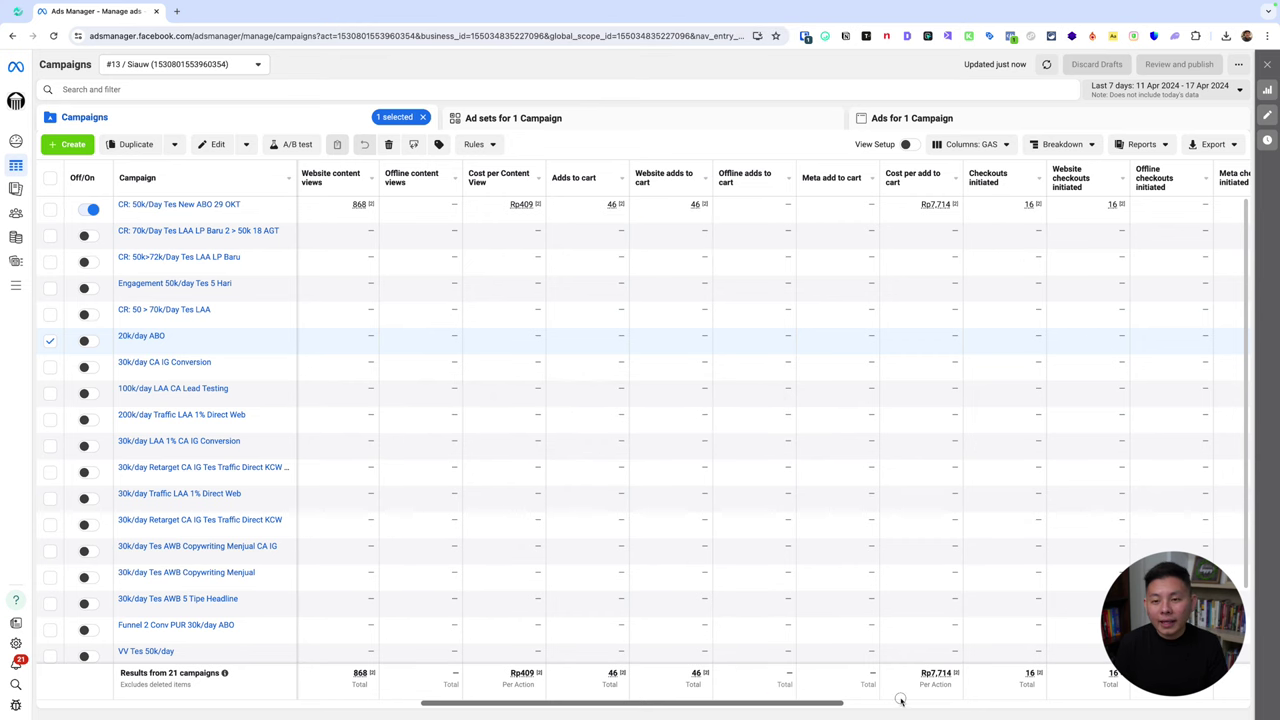
Step: Examine the checkout cost and purchases columns for the active campaign, leaving no campaign row selected
{"action": "left_click_drag", "start_coordinate": [815, 705], "coordinate": [986, 690]}
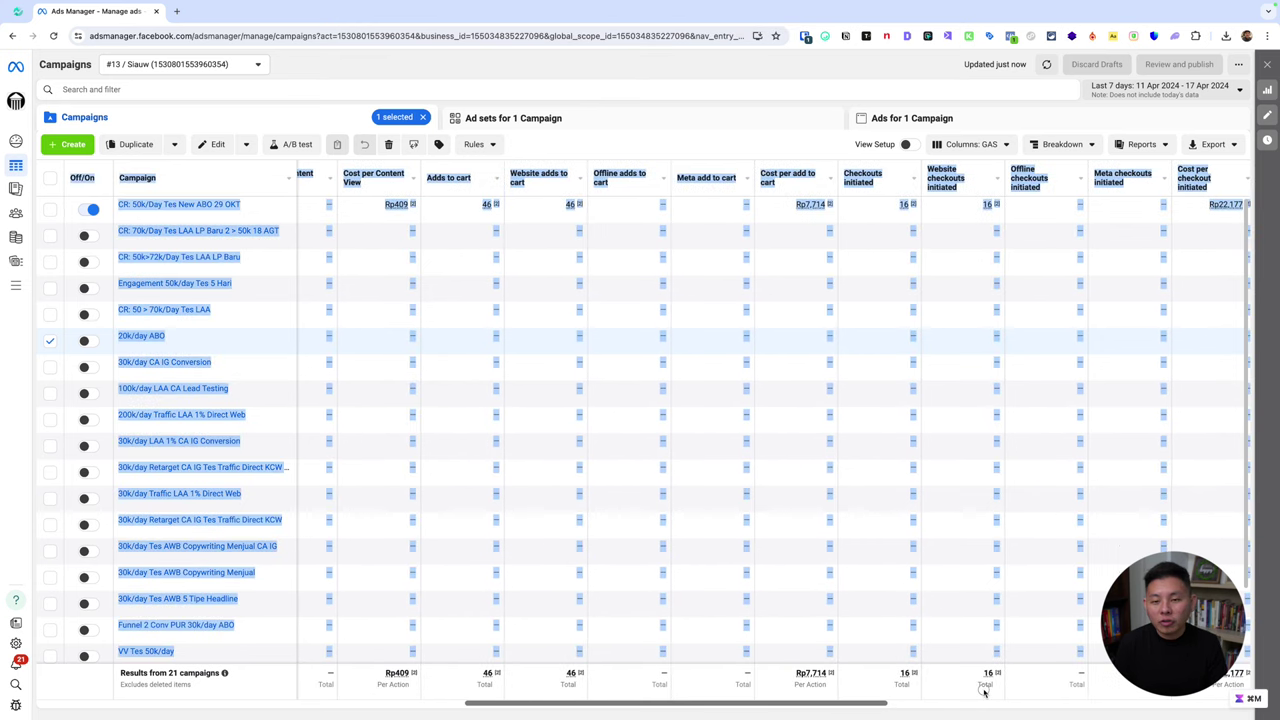
{"action": "left_click", "coordinate": [908, 451]}
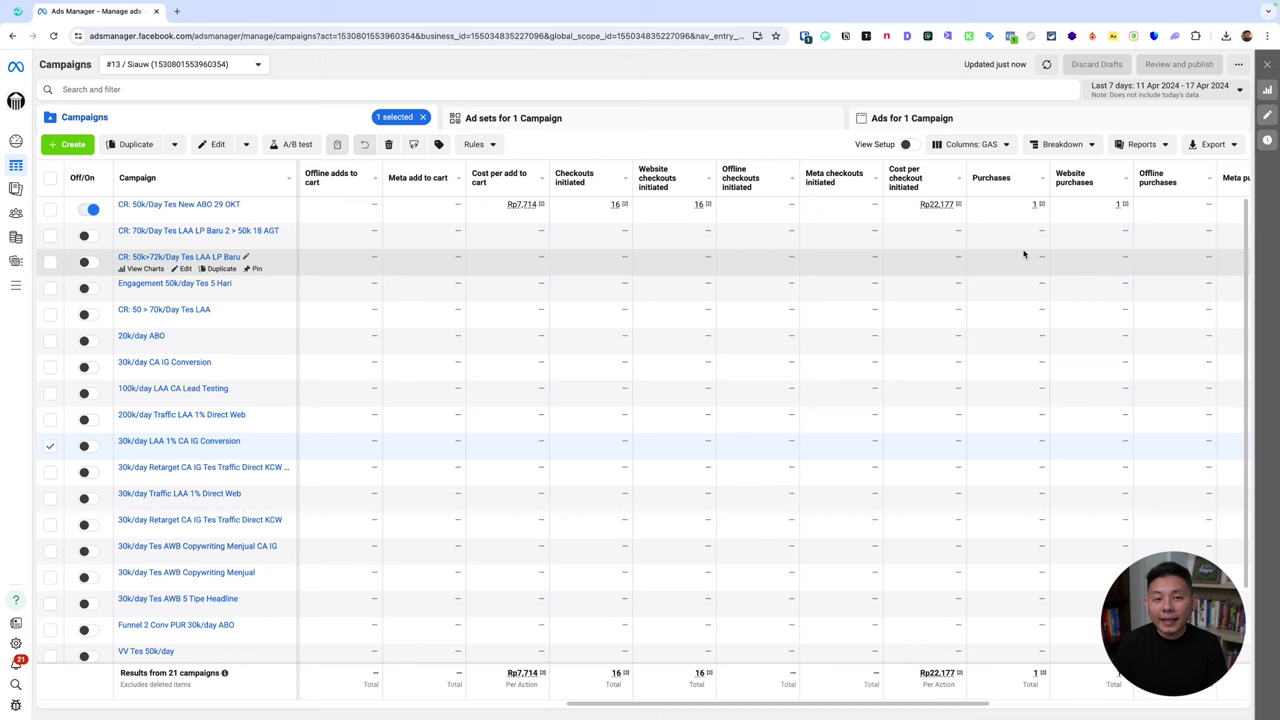
{"action": "left_click", "coordinate": [50, 446]}
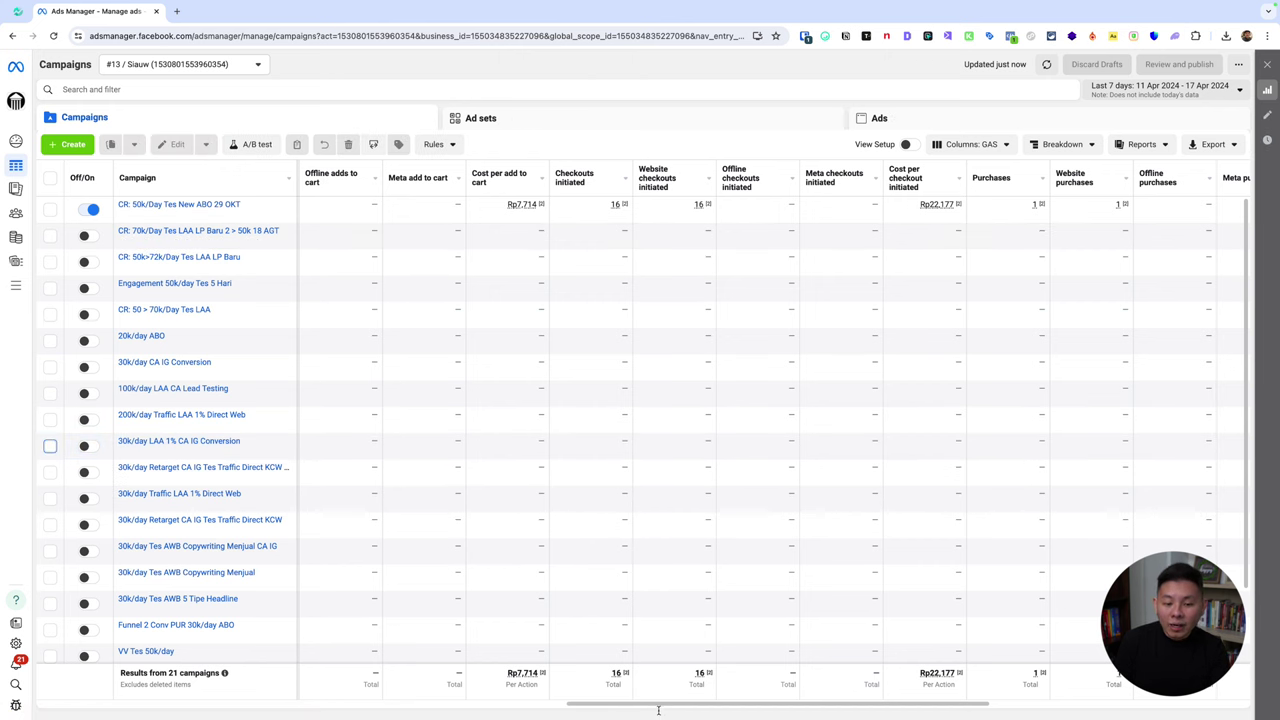
Step: Show only the ads belonging to the campaign CR: 50k/Day Tes New ABO 29 OKT
{"action": "left_click_drag", "start_coordinate": [658, 710], "coordinate": [130, 710]}
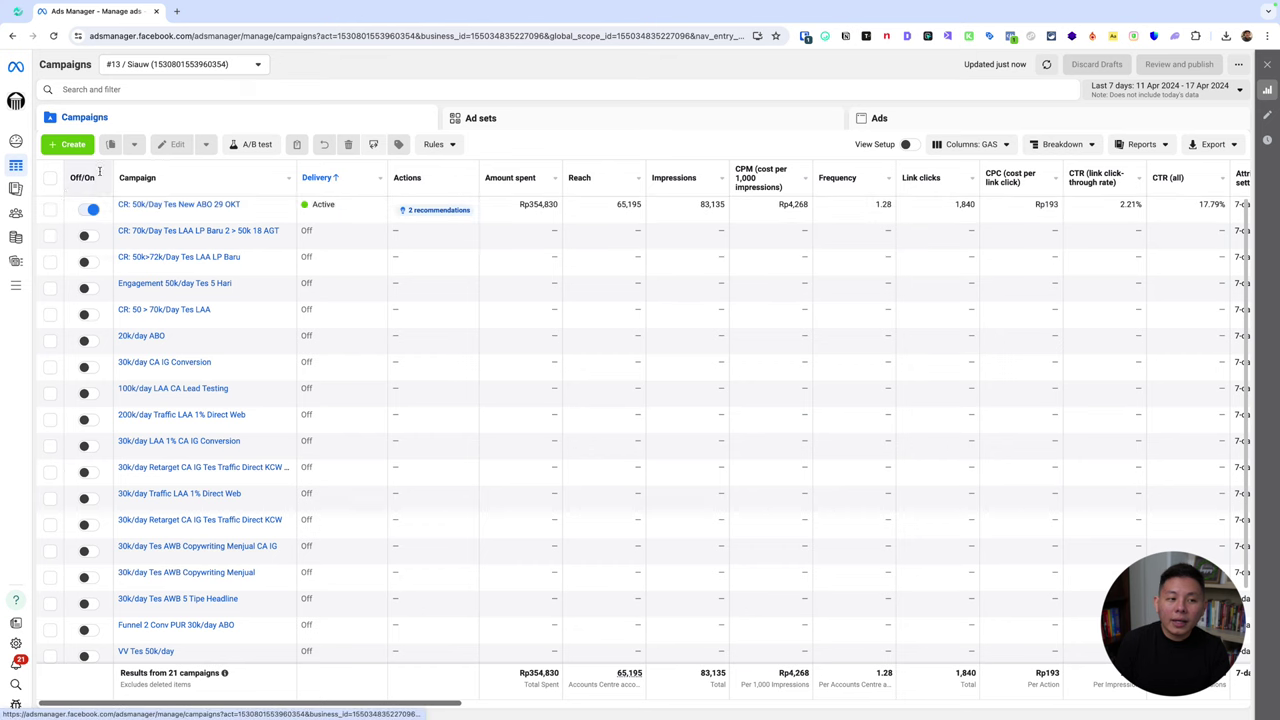
{"action": "left_click", "coordinate": [50, 209]}
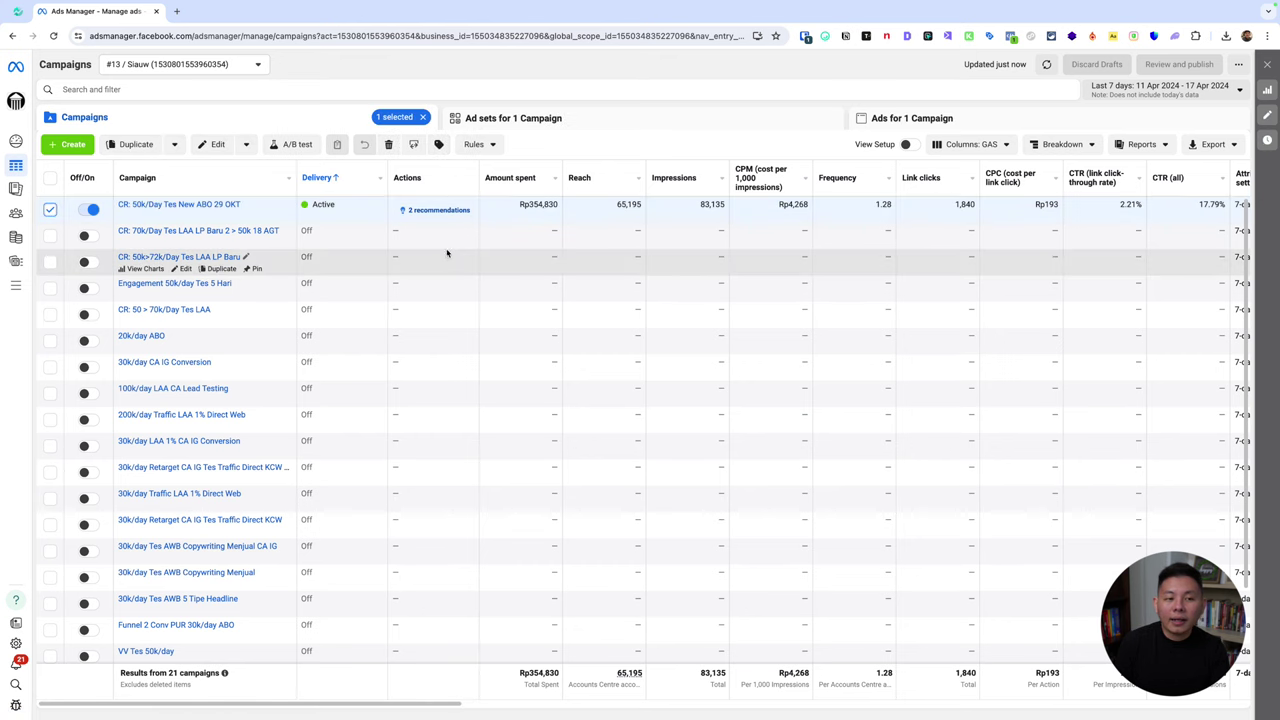
{"action": "left_click", "coordinate": [566, 122]}
{"action": "left_click", "coordinate": [982, 127]}
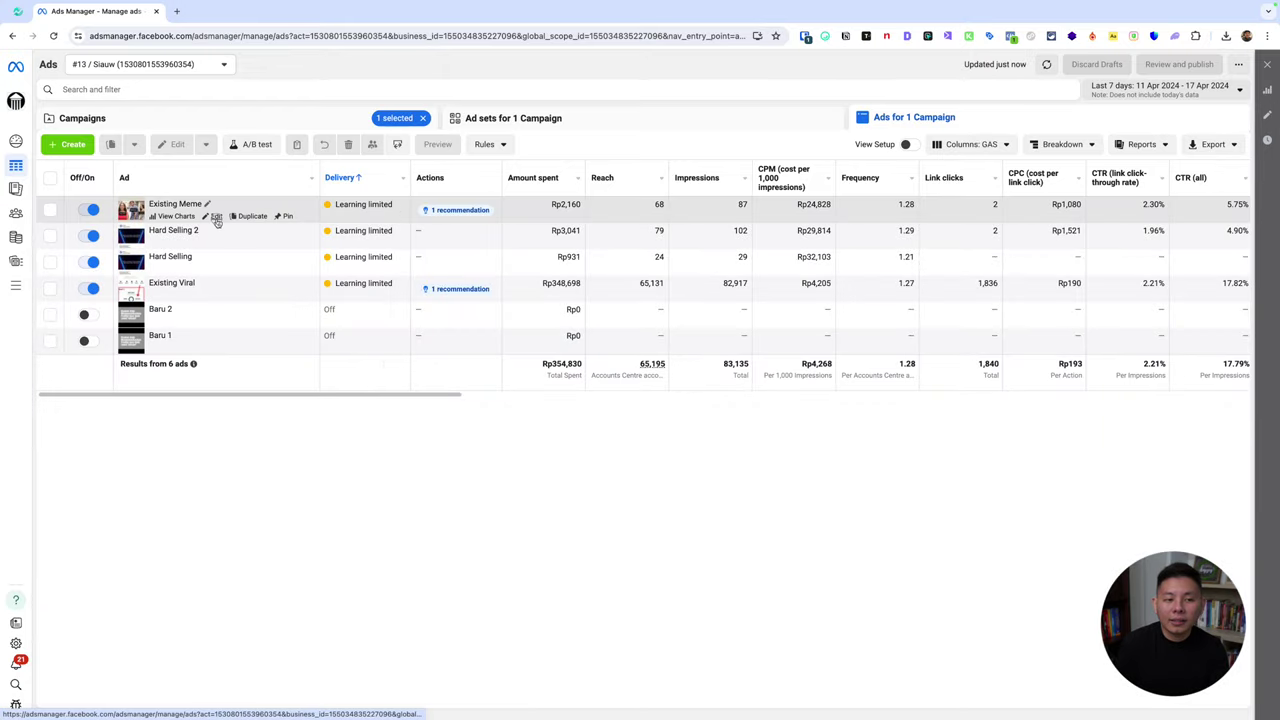
Step: Change the Existing Meme ad's setup to a Creative Hub mockup and choose the New 2 mockup
{"action": "left_click", "coordinate": [215, 217]}
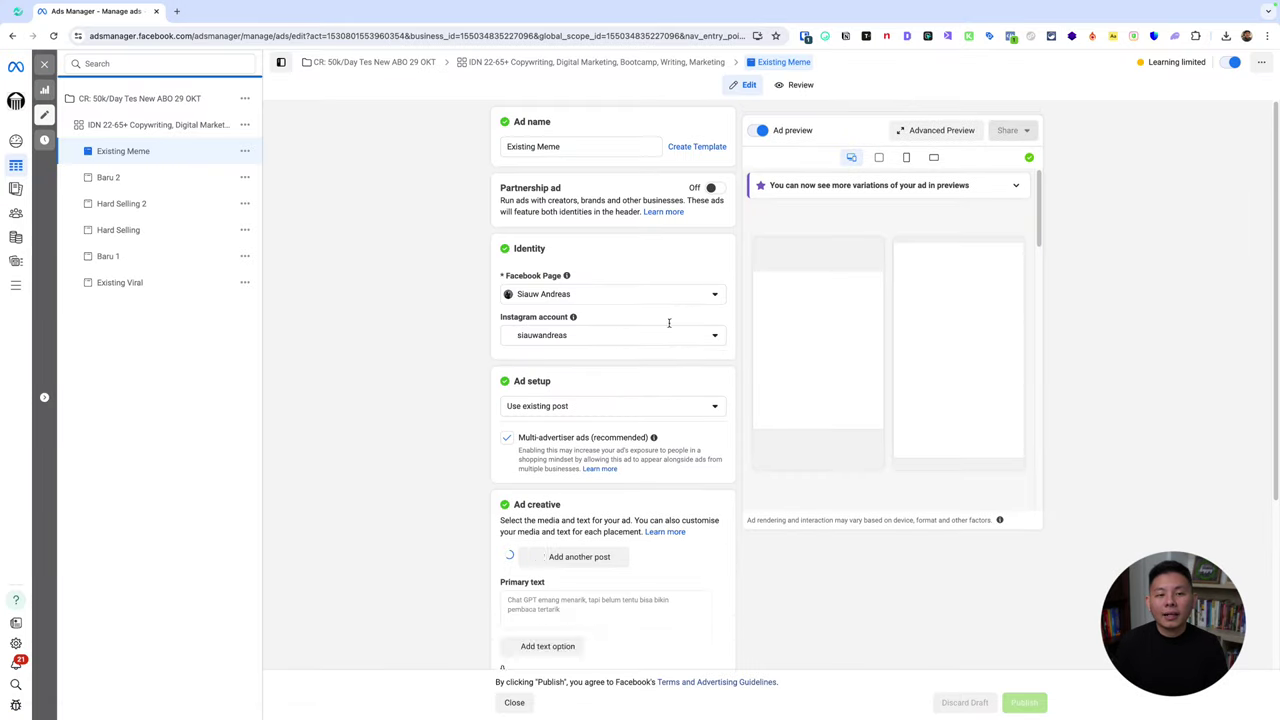
{"action": "scroll", "coordinate": [617, 400], "scroll_direction": "down", "scroll_amount": 2}
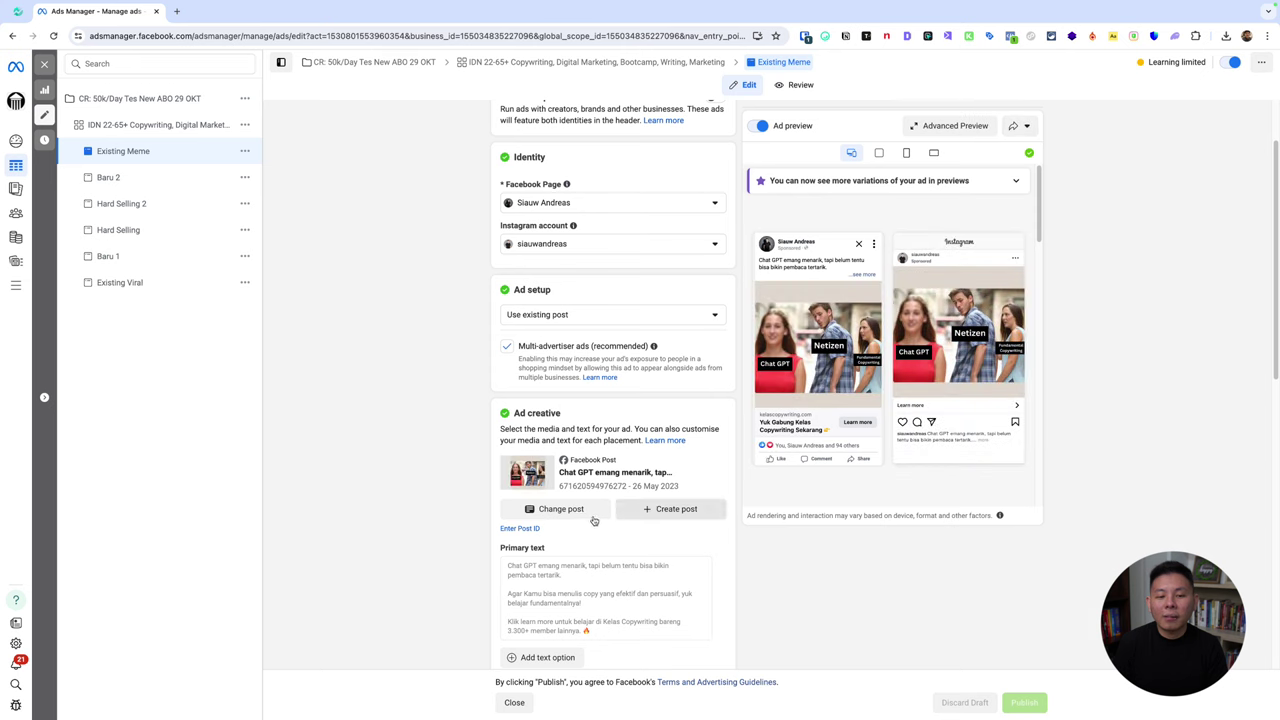
{"action": "left_click", "coordinate": [574, 314]}
{"action": "left_click", "coordinate": [600, 381]}
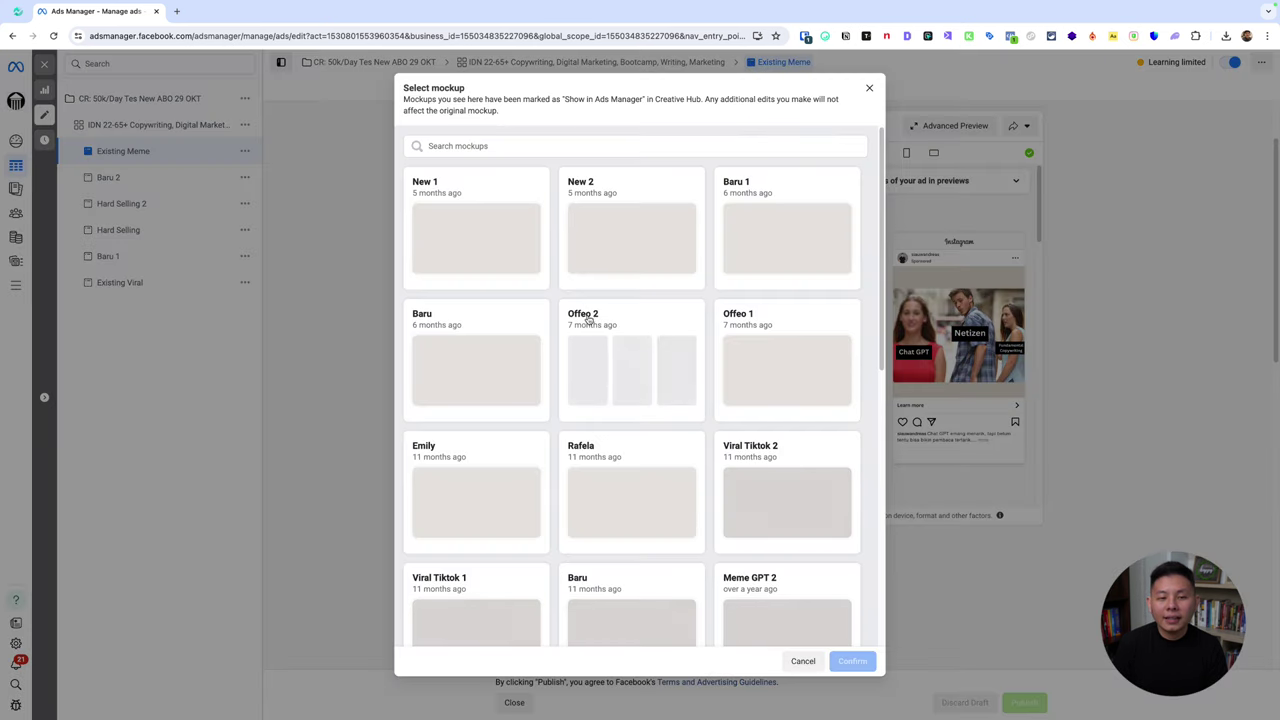
{"action": "left_click", "coordinate": [675, 242]}
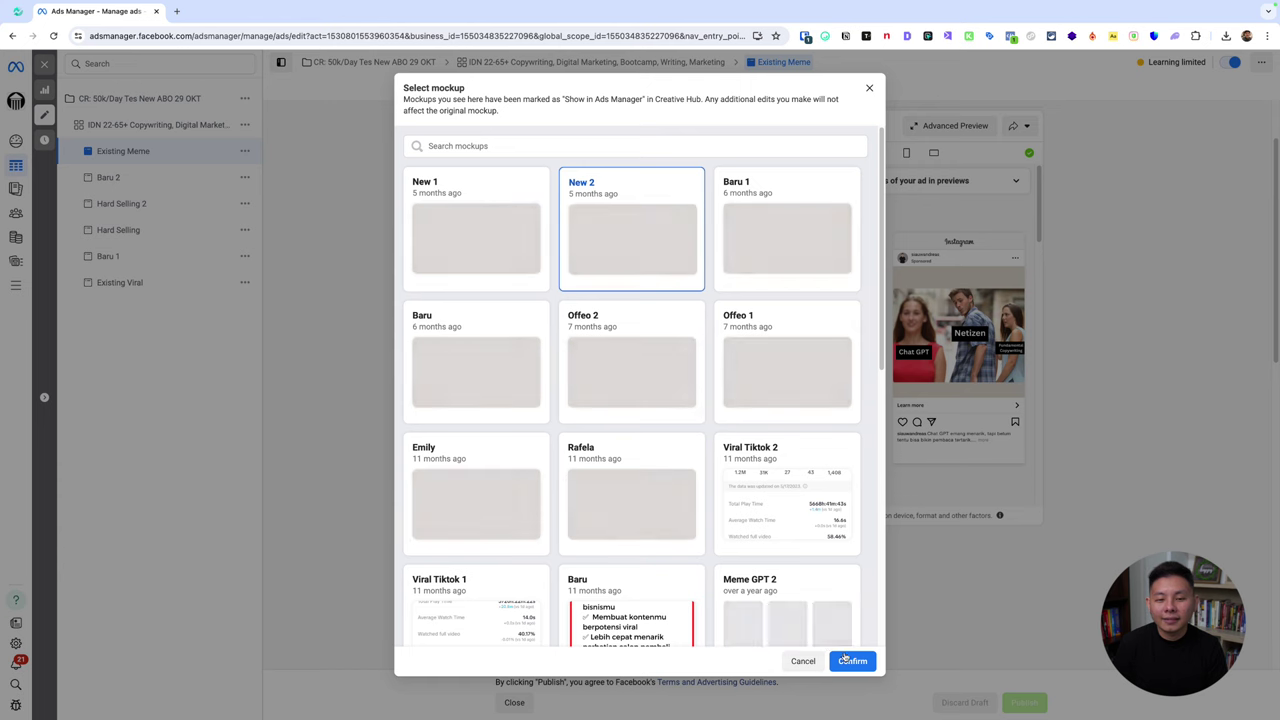
{"action": "left_click", "coordinate": [845, 660]}
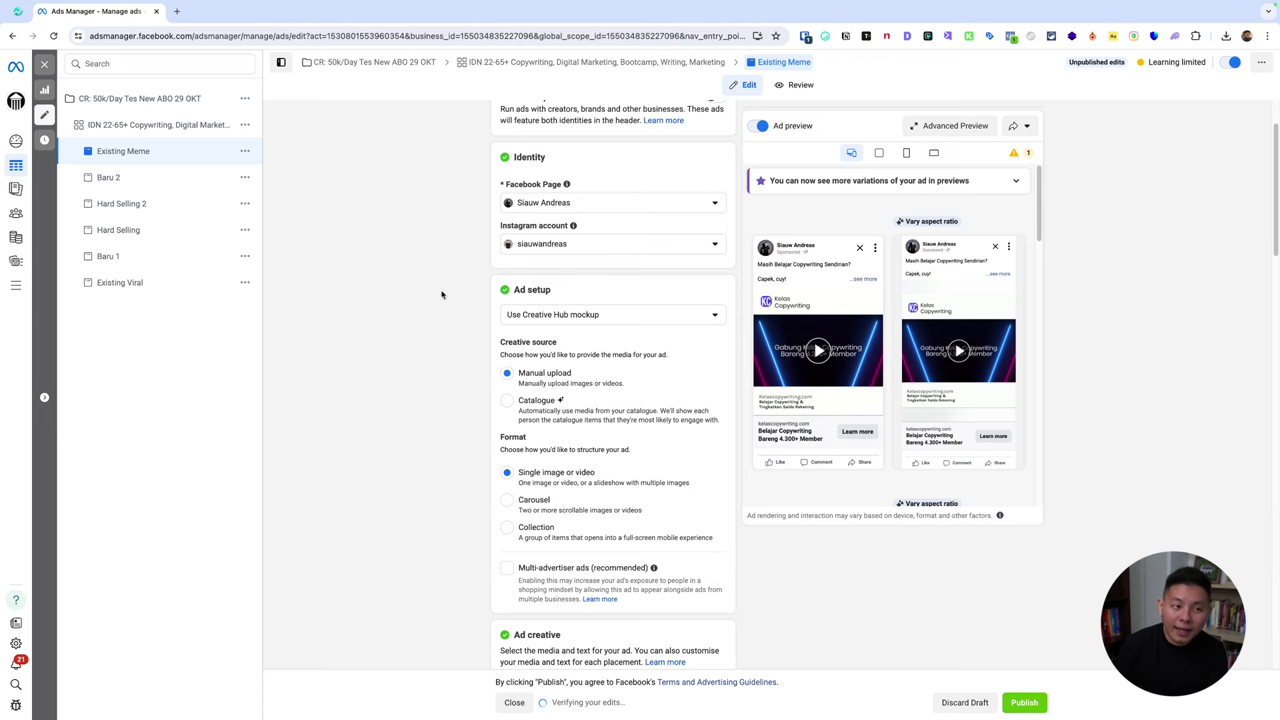
Step: Close the ad editor and discard the unpublished draft edits
{"action": "left_click", "coordinate": [45, 65]}
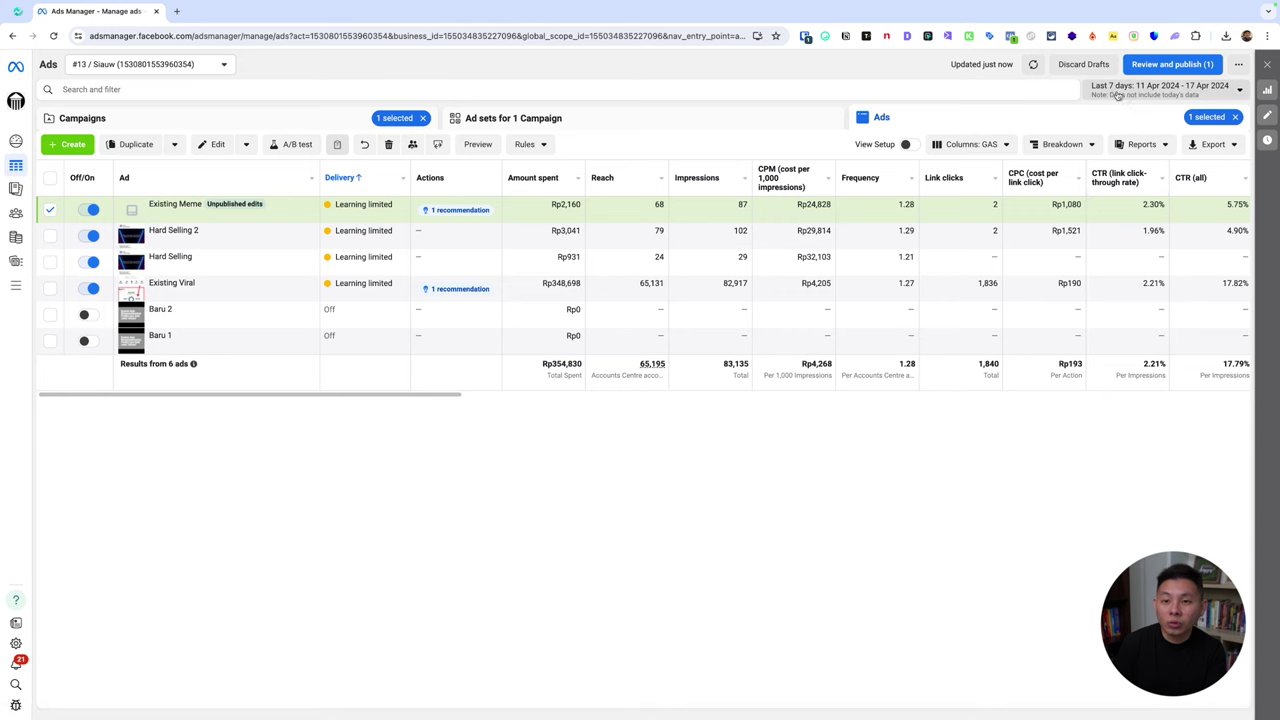
{"action": "left_click", "coordinate": [1093, 67]}
{"action": "left_click", "coordinate": [731, 298]}
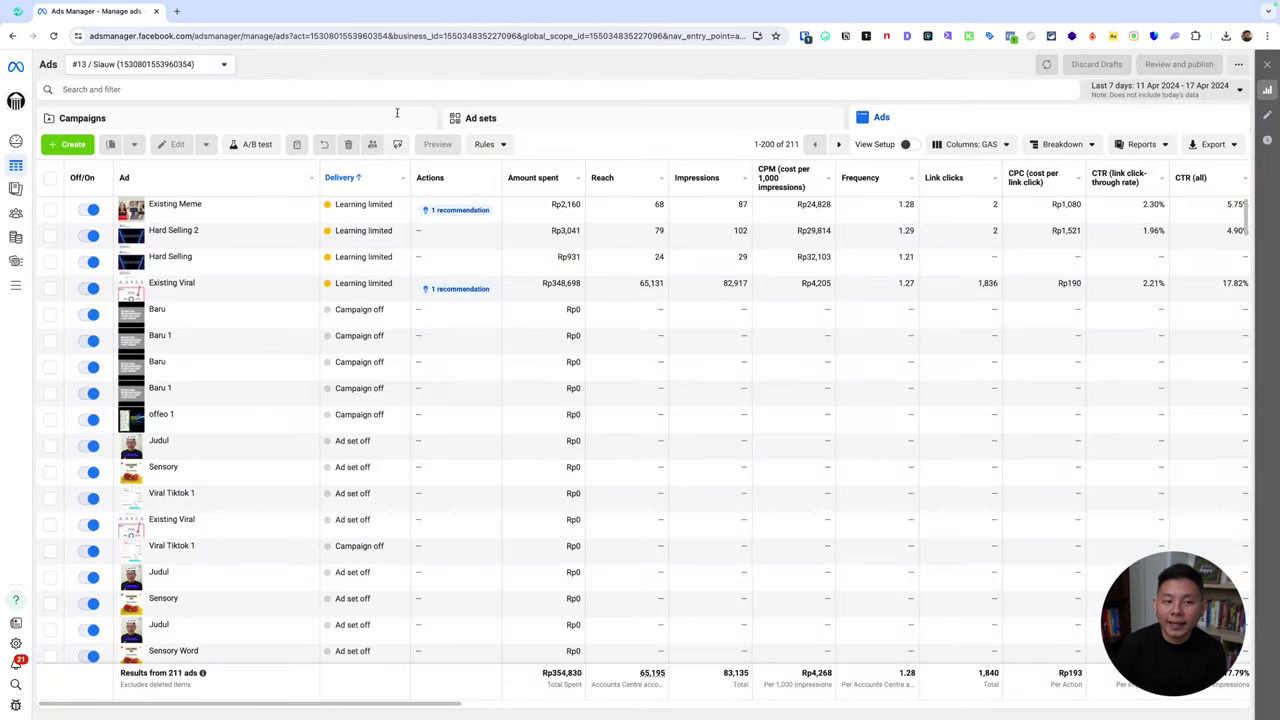
Step: Duplicate the Existing Meme ad of campaign CR: 50k/Day Tes New ABO 29 OKT once within its original campaign
{"action": "left_click", "coordinate": [362, 126]}
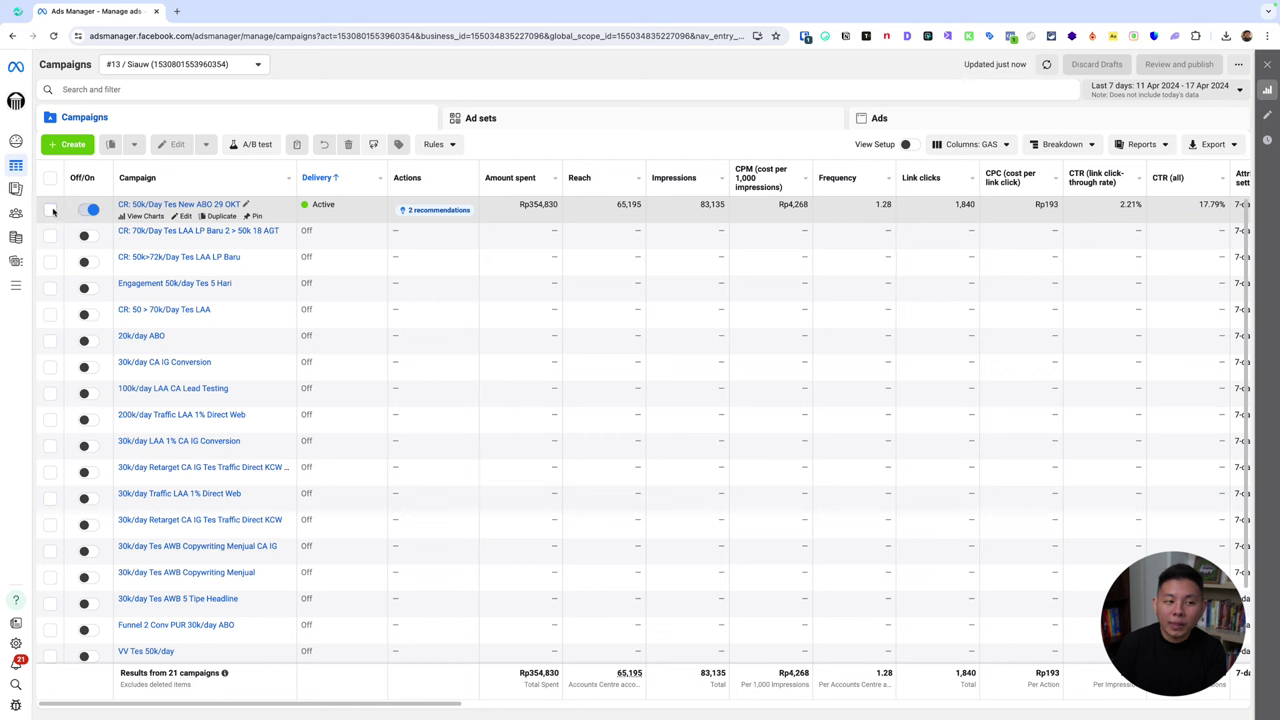
{"action": "left_click", "coordinate": [926, 117]}
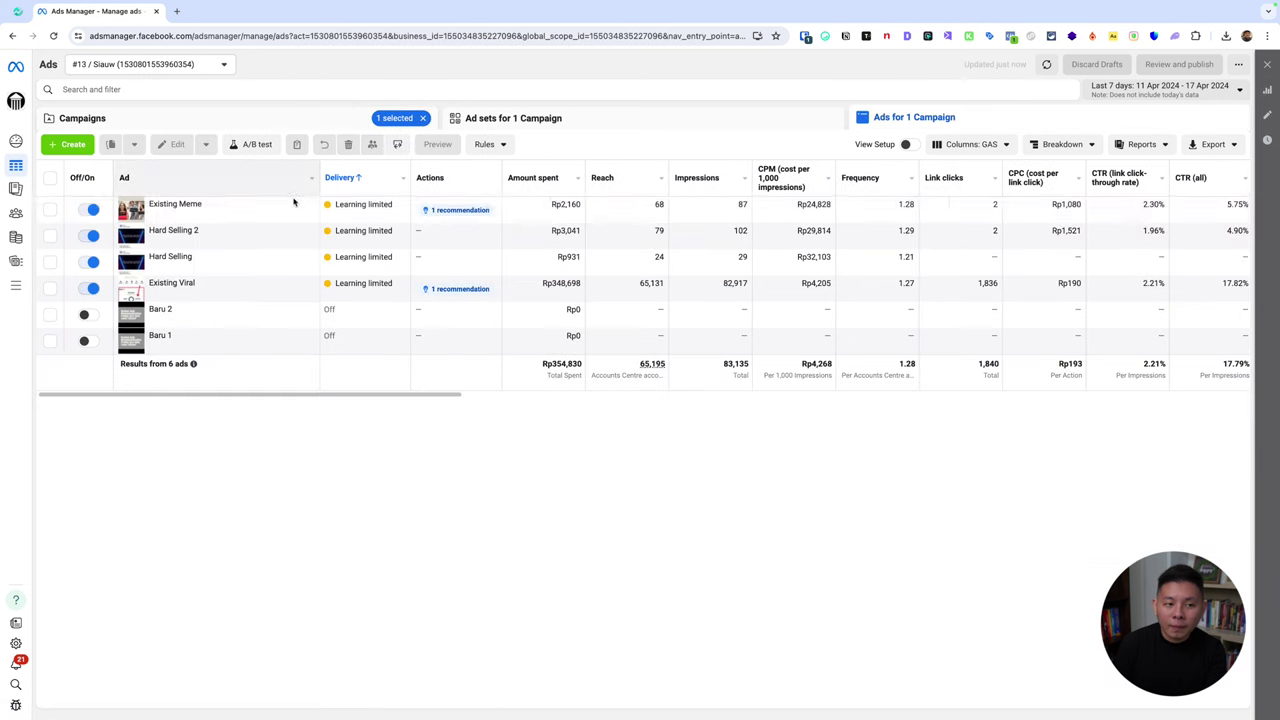
{"action": "left_click", "coordinate": [257, 217]}
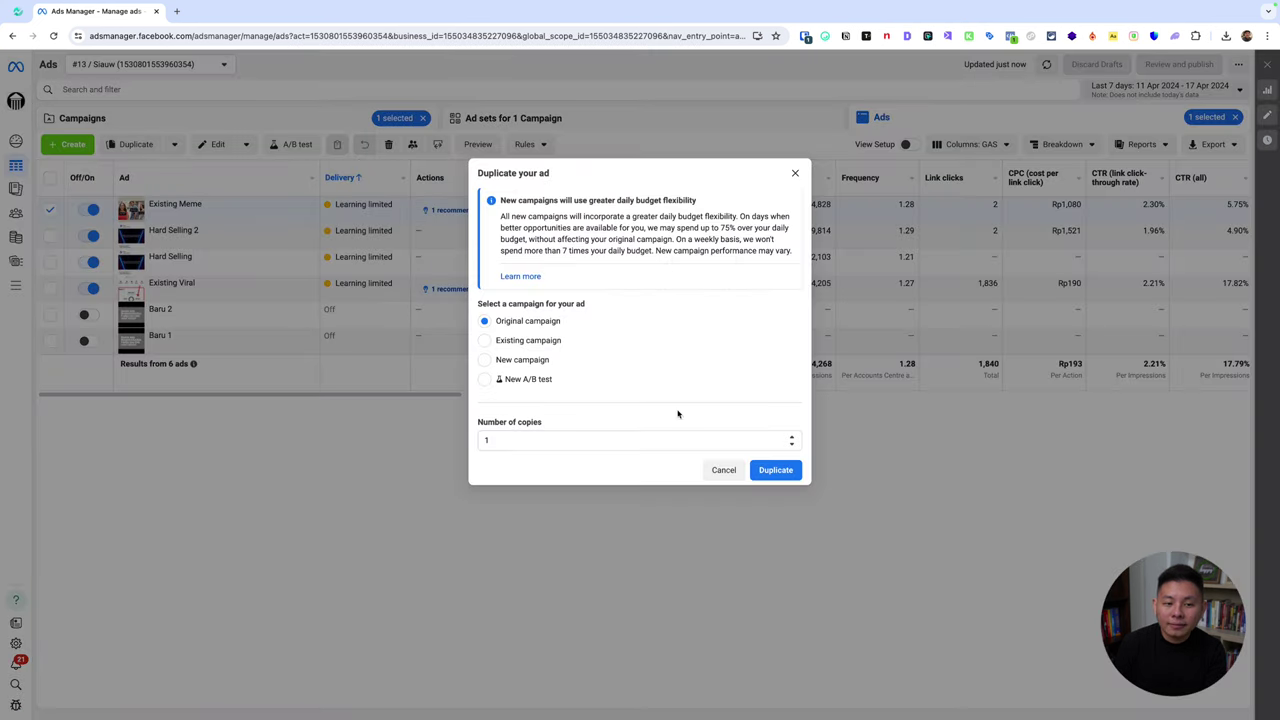
{"action": "left_click", "coordinate": [760, 469]}
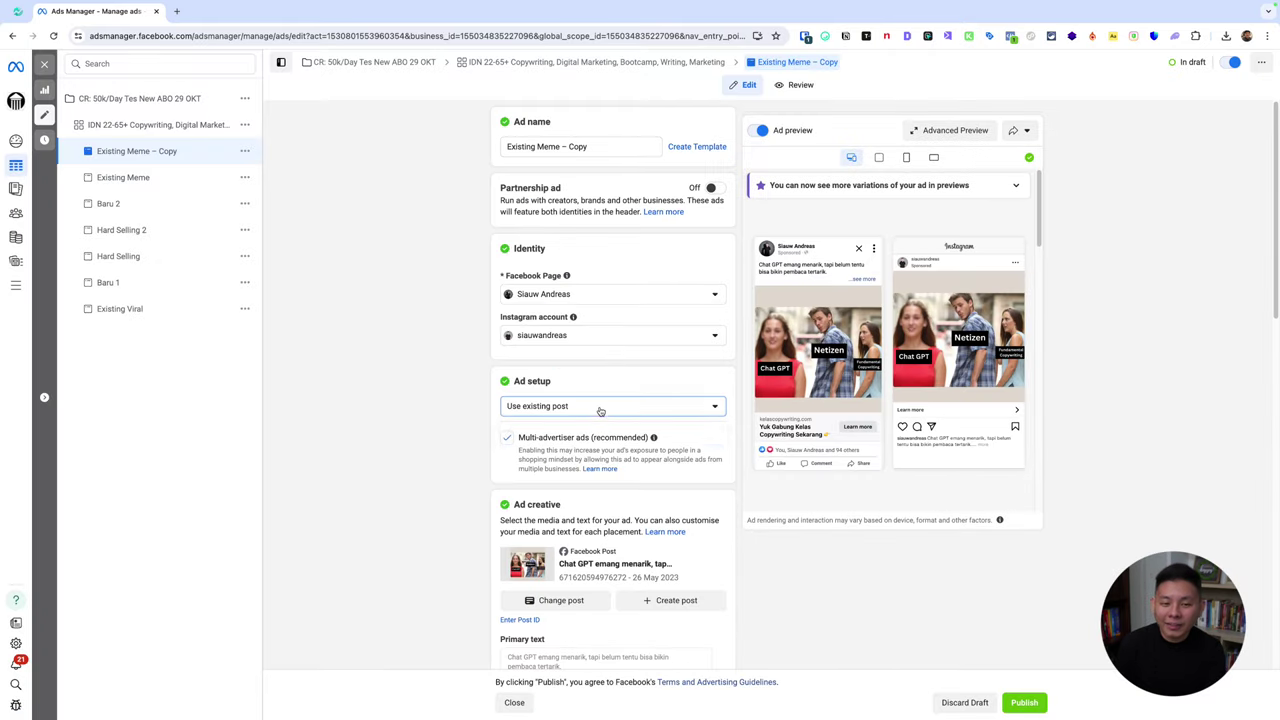
Step: Switch the copied ad's setup to a Creative Hub mockup and choose the Baru 1 mockup
{"action": "left_click", "coordinate": [590, 406]}
{"action": "left_click", "coordinate": [580, 471]}
{"action": "left_click", "coordinate": [795, 259]}
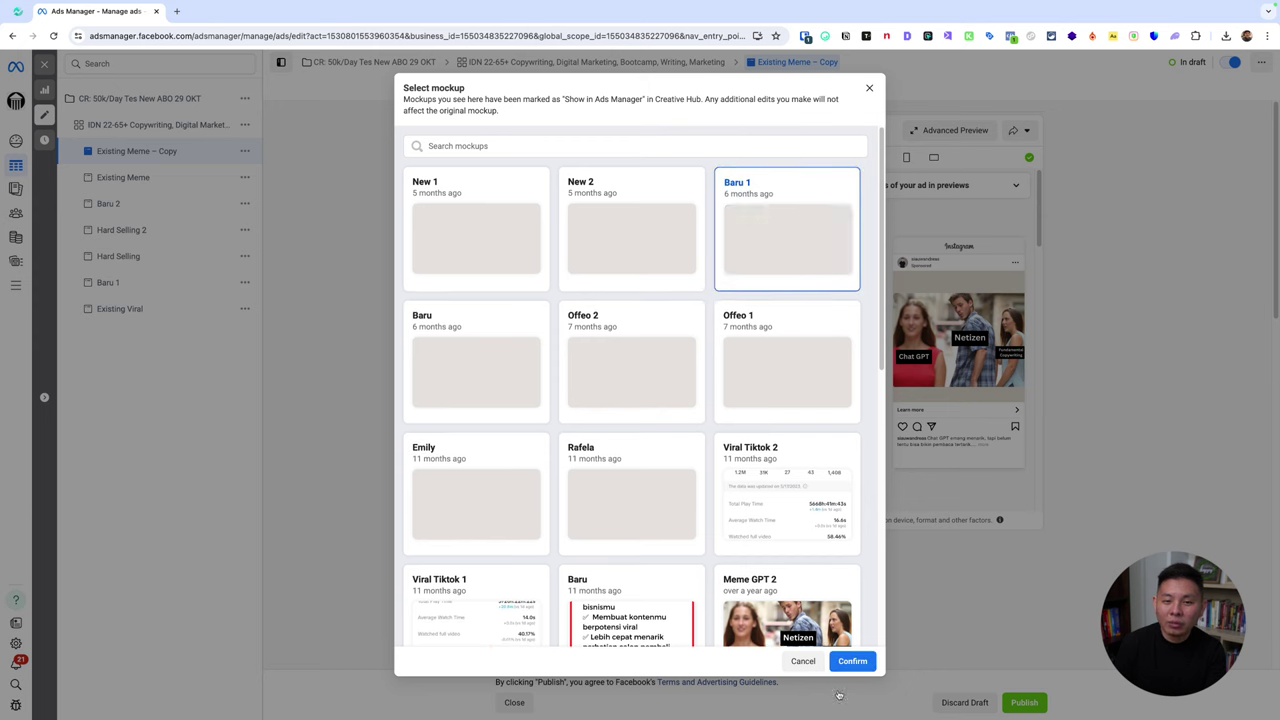
{"action": "left_click", "coordinate": [852, 662]}
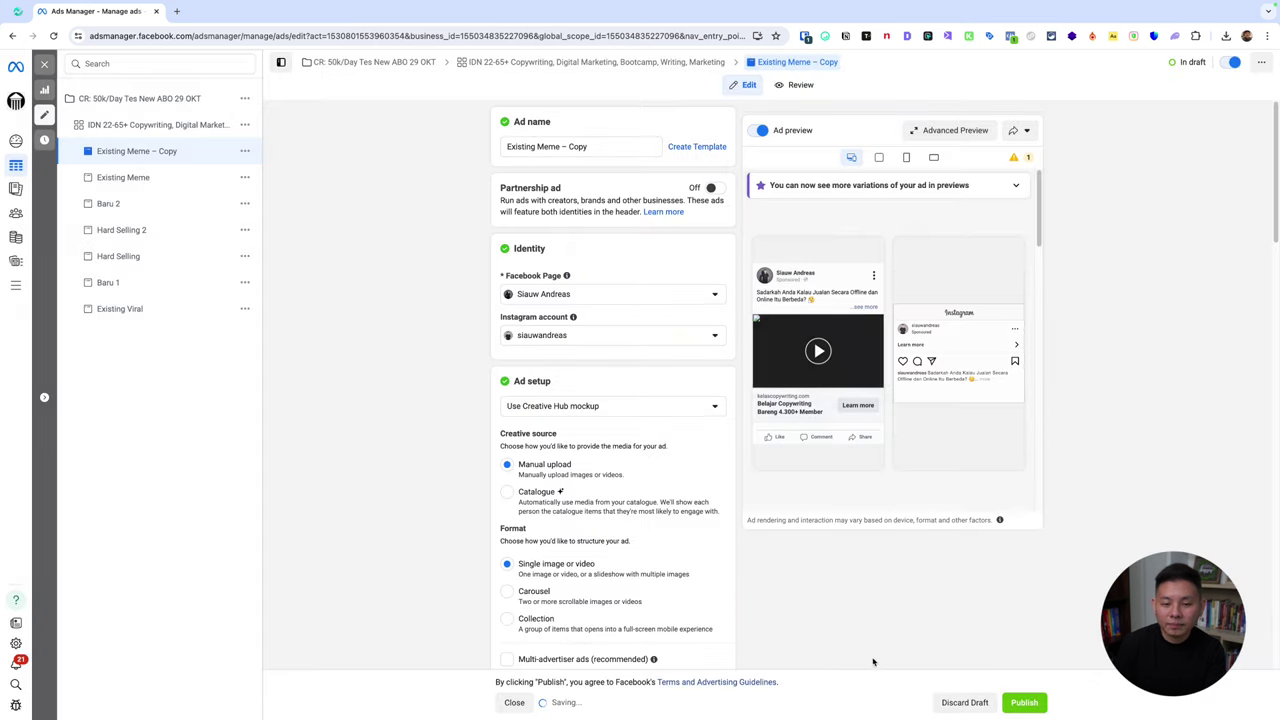
Step: Rename the copied ad as New 1 and close the ad editor
{"action": "triple_click", "coordinate": [601, 146]}
{"action": "type", "text": "New "}
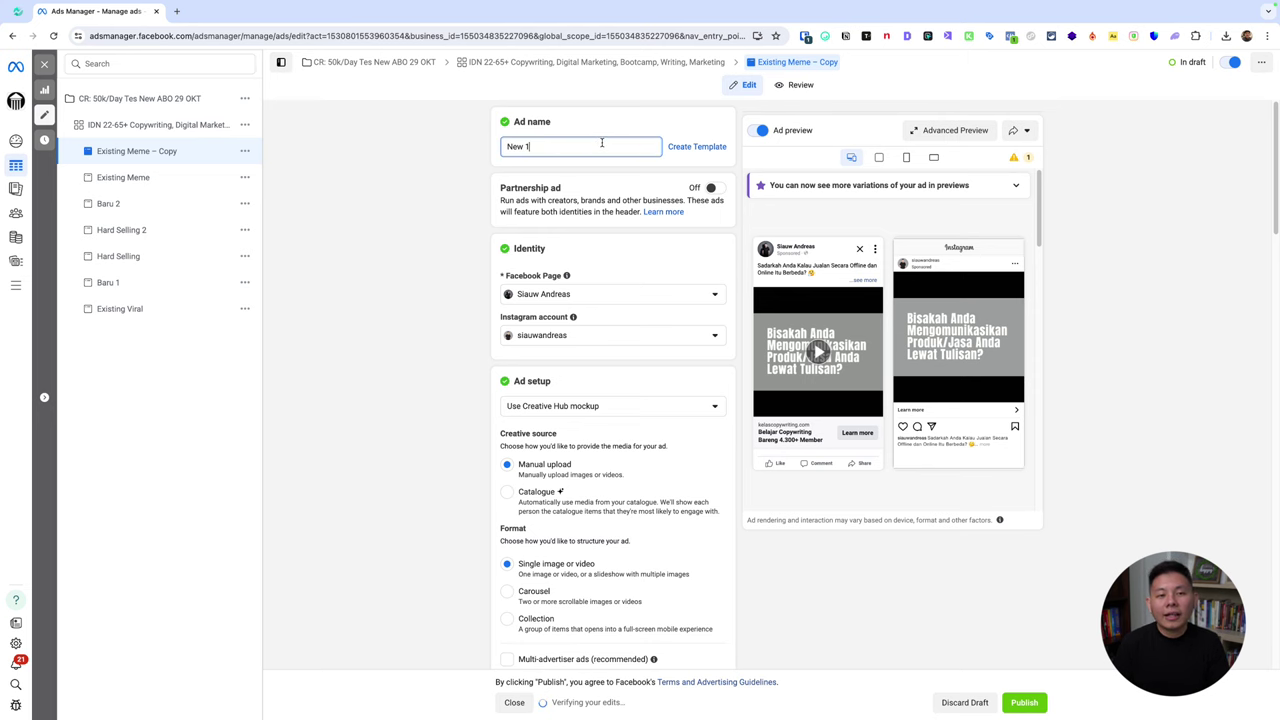
{"action": "type", "text": "1"}
{"action": "left_click", "coordinate": [44, 63]}
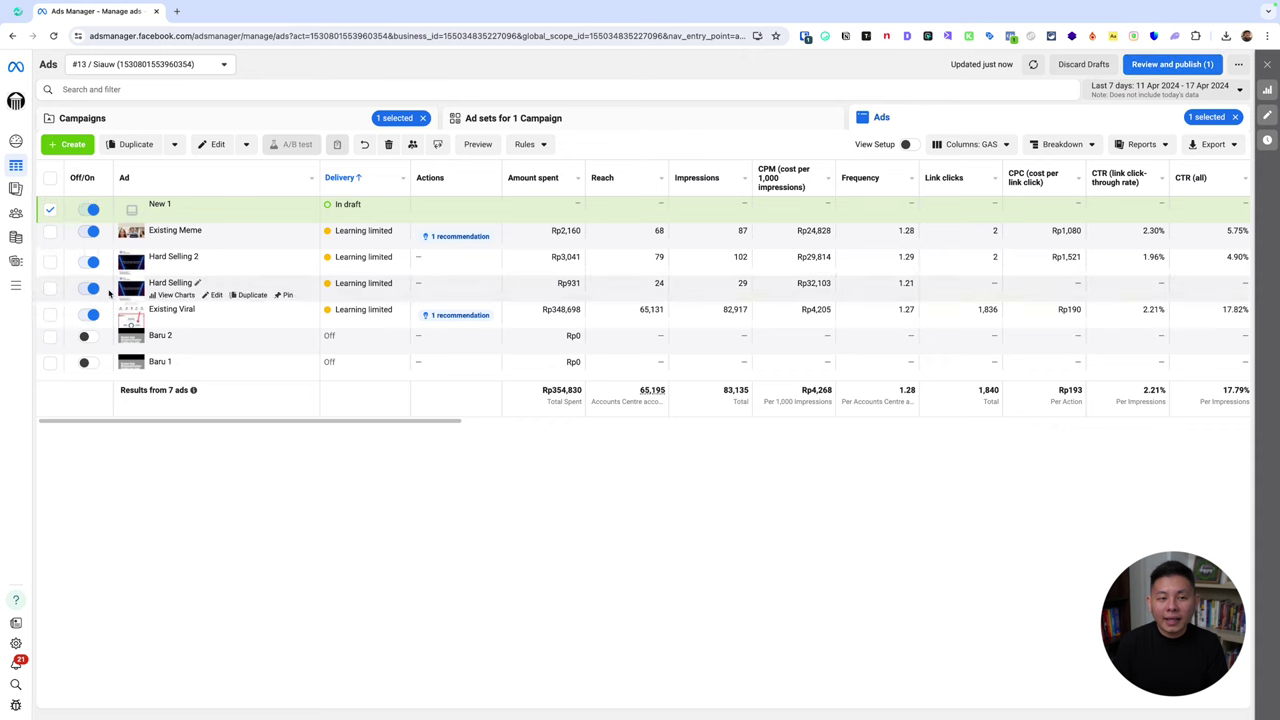
Step: Turn off the Existing Meme and Hard Selling ads
{"action": "left_click", "coordinate": [93, 236]}
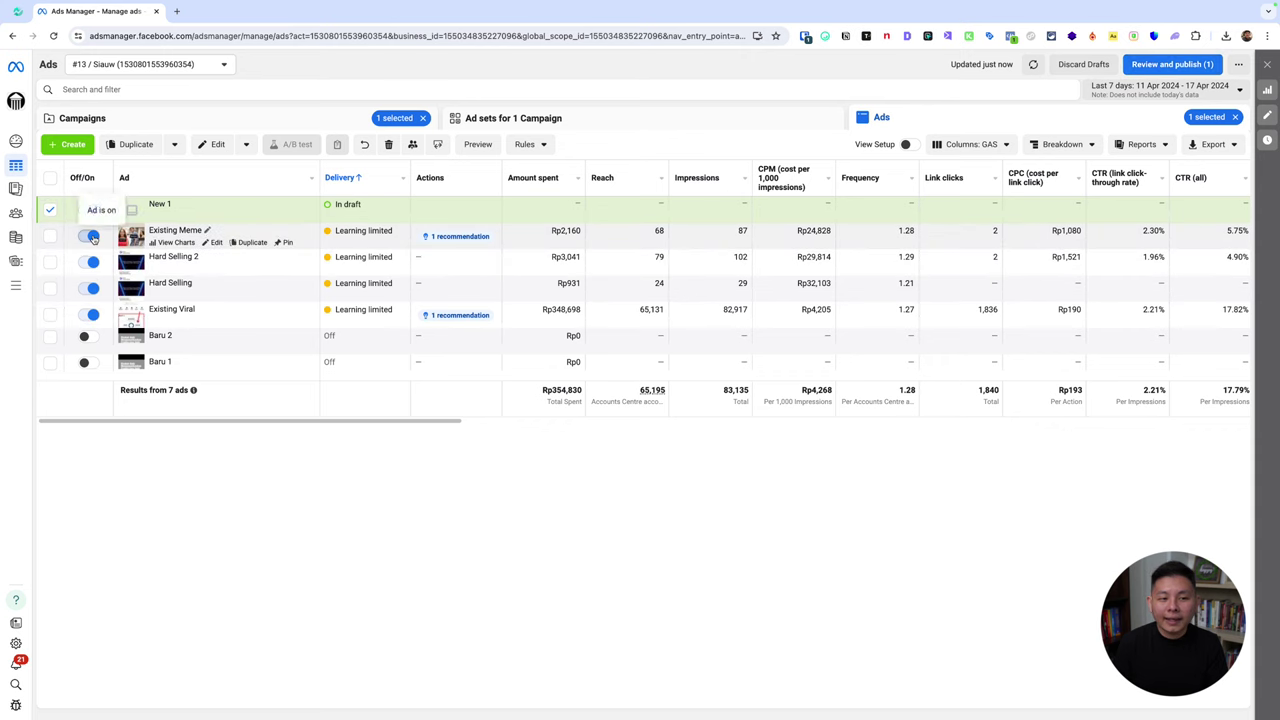
{"action": "left_click", "coordinate": [93, 288]}
{"action": "left_click_drag", "start_coordinate": [437, 424], "coordinate": [1205, 414]}
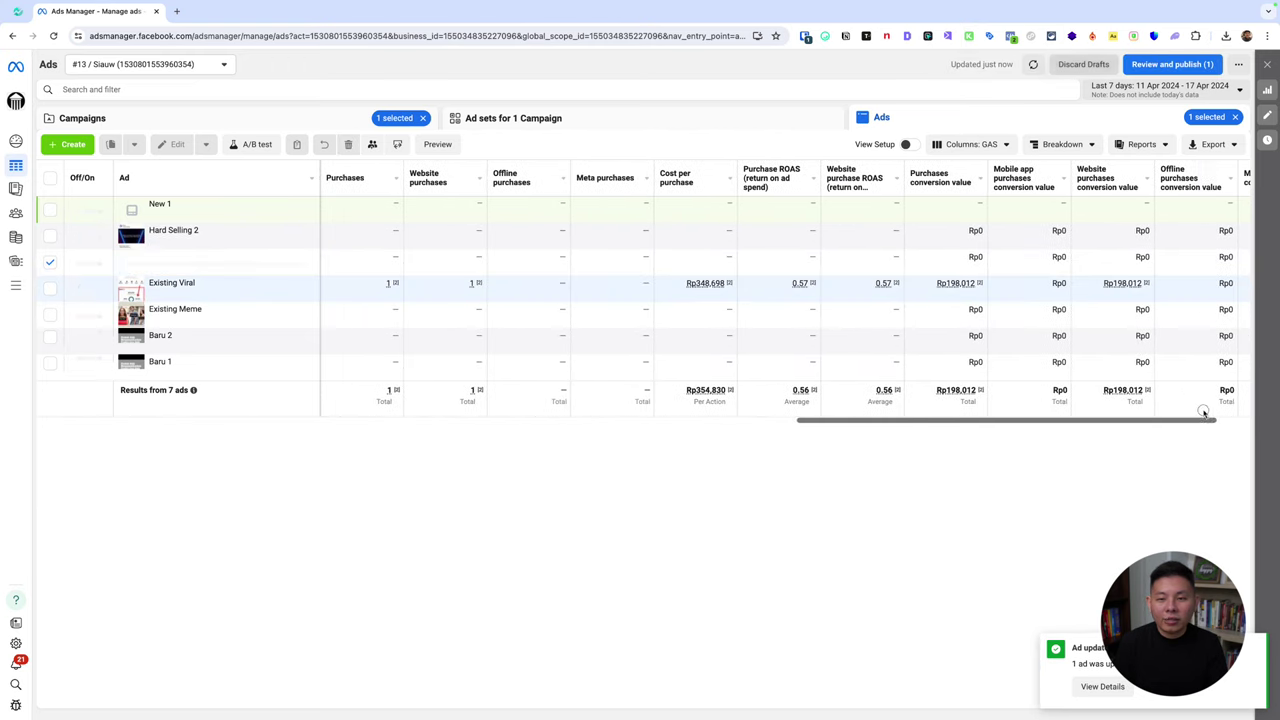
Step: Review and publish the draft ad New 1
{"action": "left_click", "coordinate": [1167, 66]}
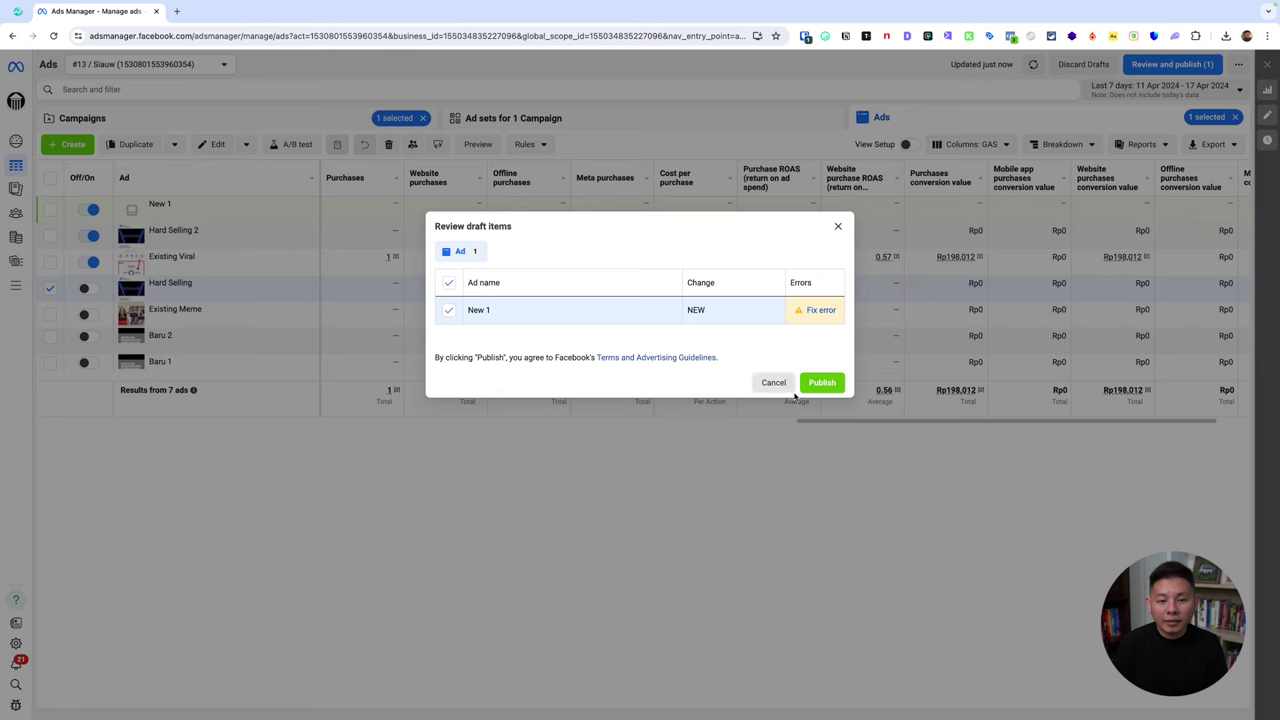
{"action": "left_click", "coordinate": [821, 383]}
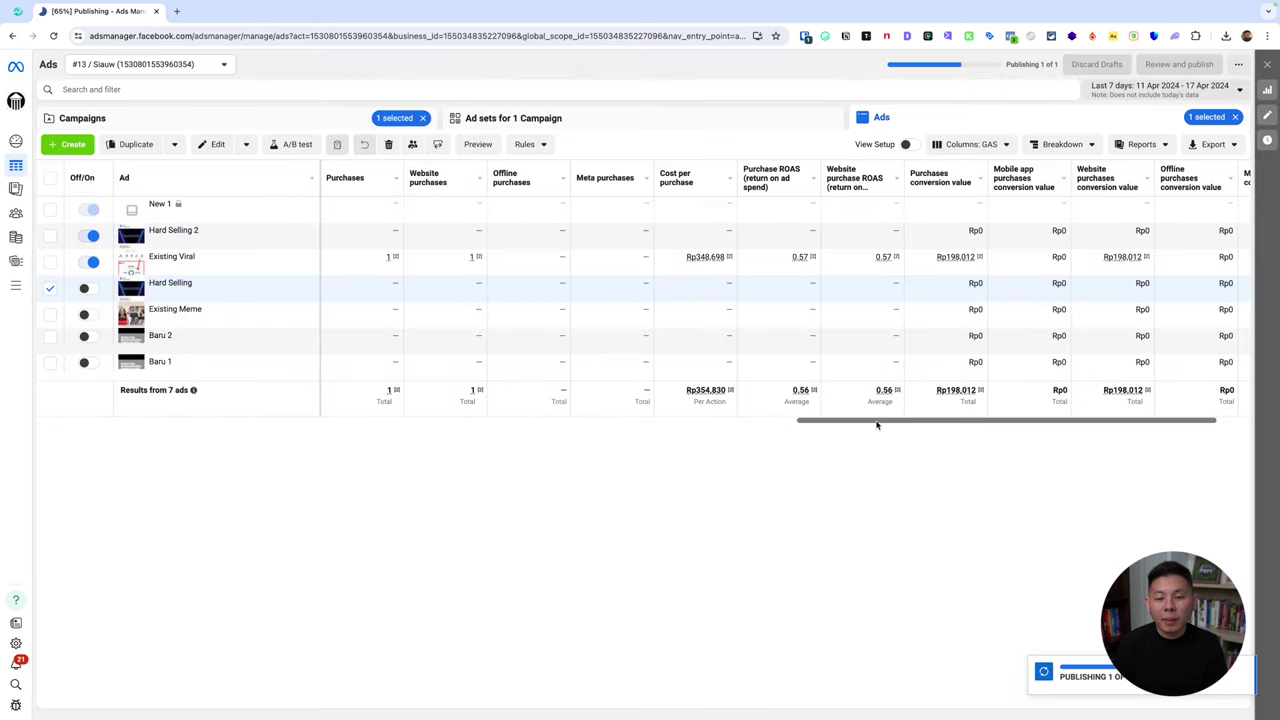
{"action": "scroll", "coordinate": [314, 437], "scroll_direction": "left", "scroll_amount": 5}
{"action": "scroll", "coordinate": [314, 437], "scroll_direction": "left", "scroll_amount": 10}
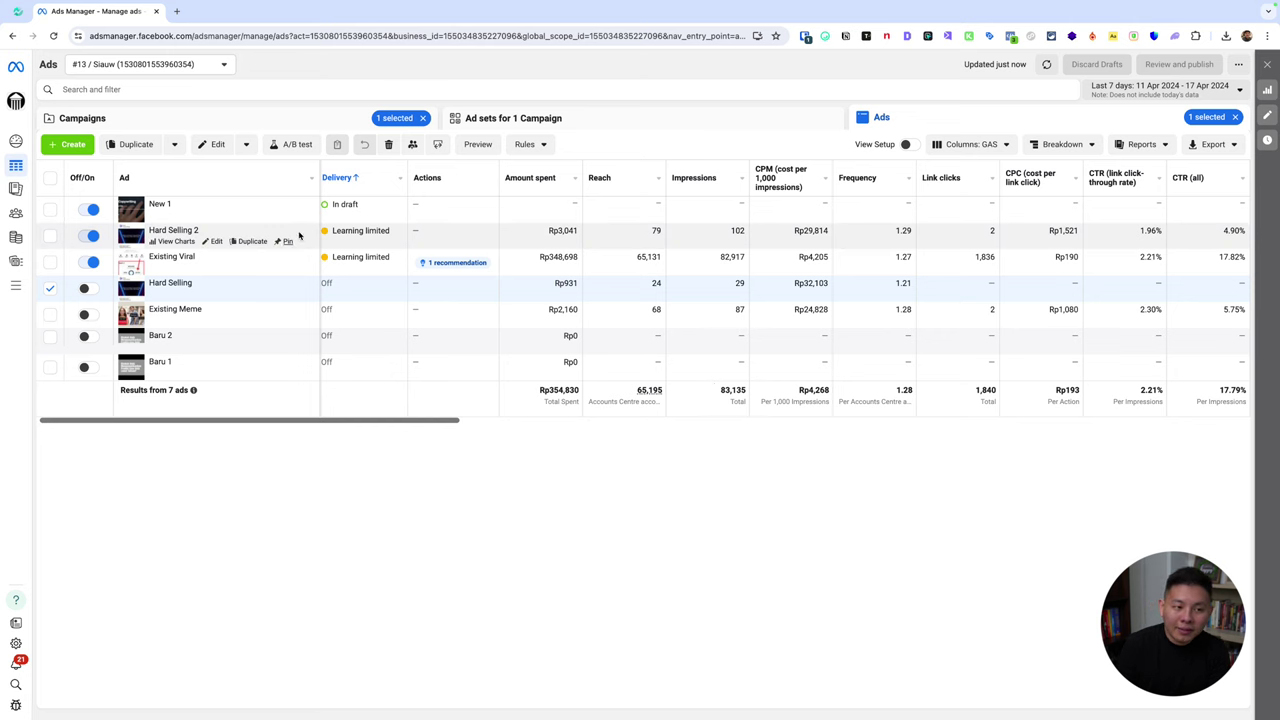
Step: Set the minimum audience age to 35 in the campaign's IDN 22-65+ Copywriting, Digital Marketing ad set
{"action": "left_click", "coordinate": [567, 128]}
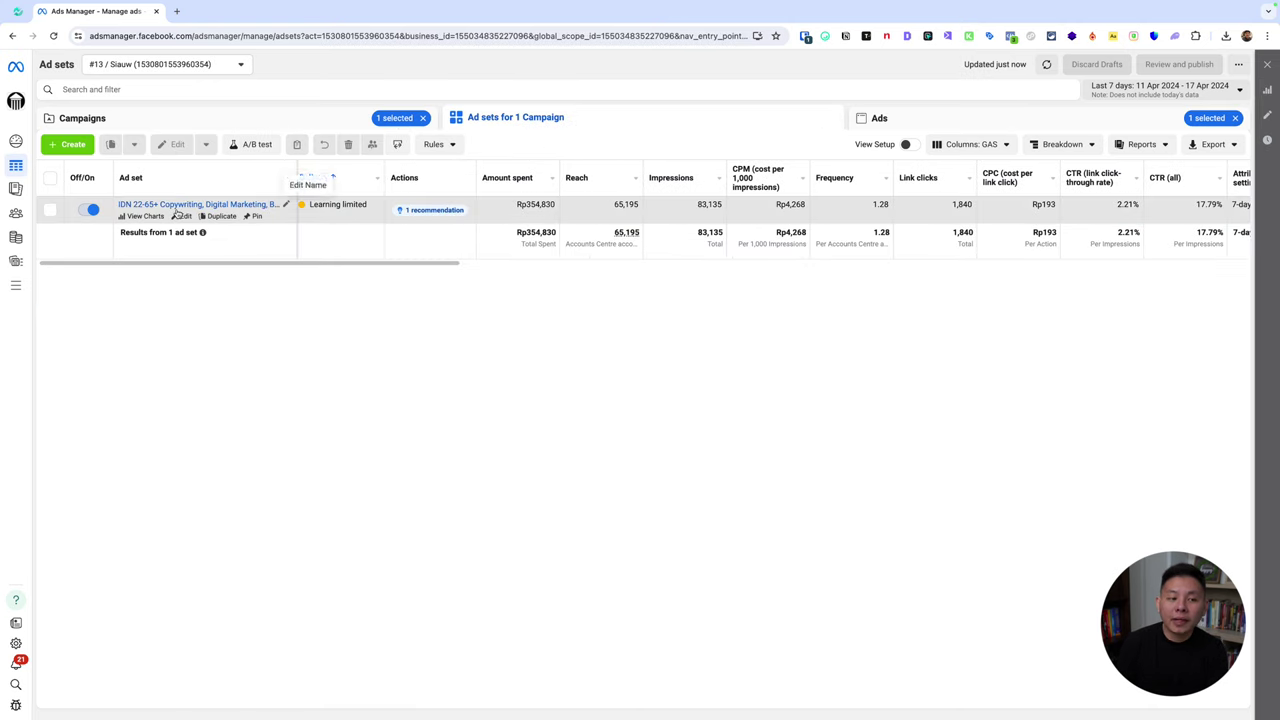
{"action": "left_click", "coordinate": [185, 217]}
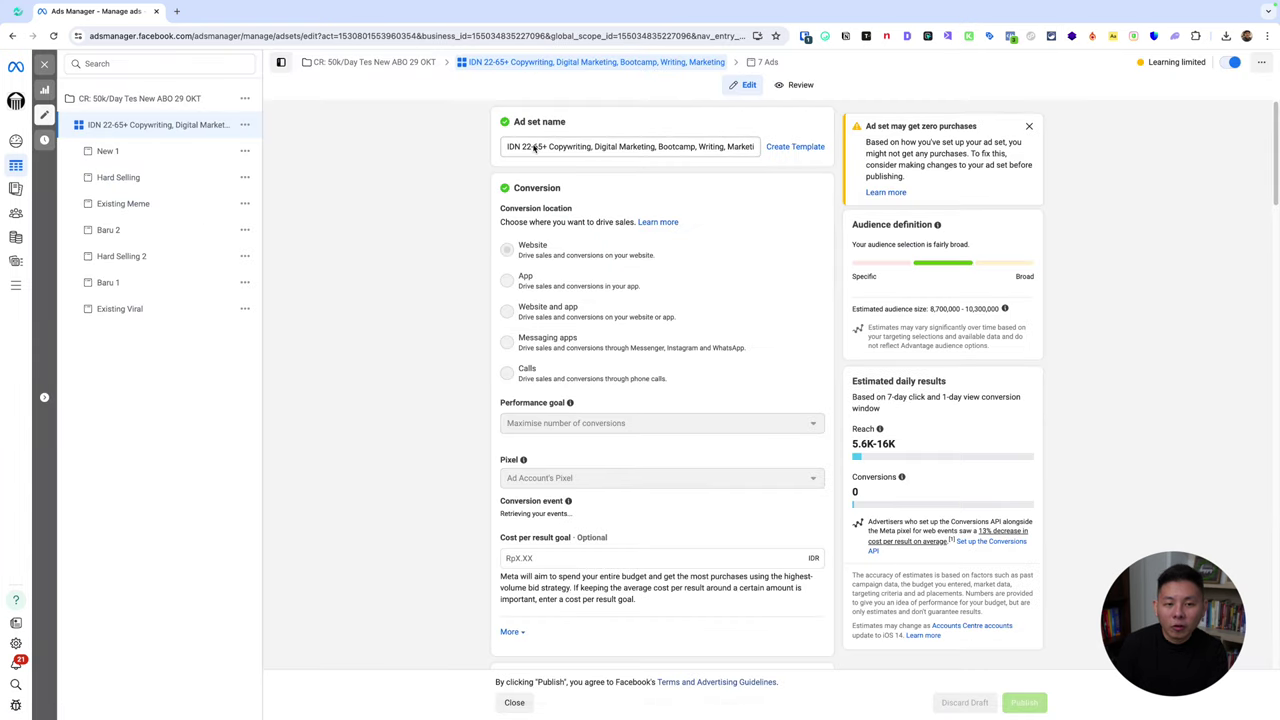
{"action": "scroll", "coordinate": [575, 240], "scroll_direction": "down", "scroll_amount": 15}
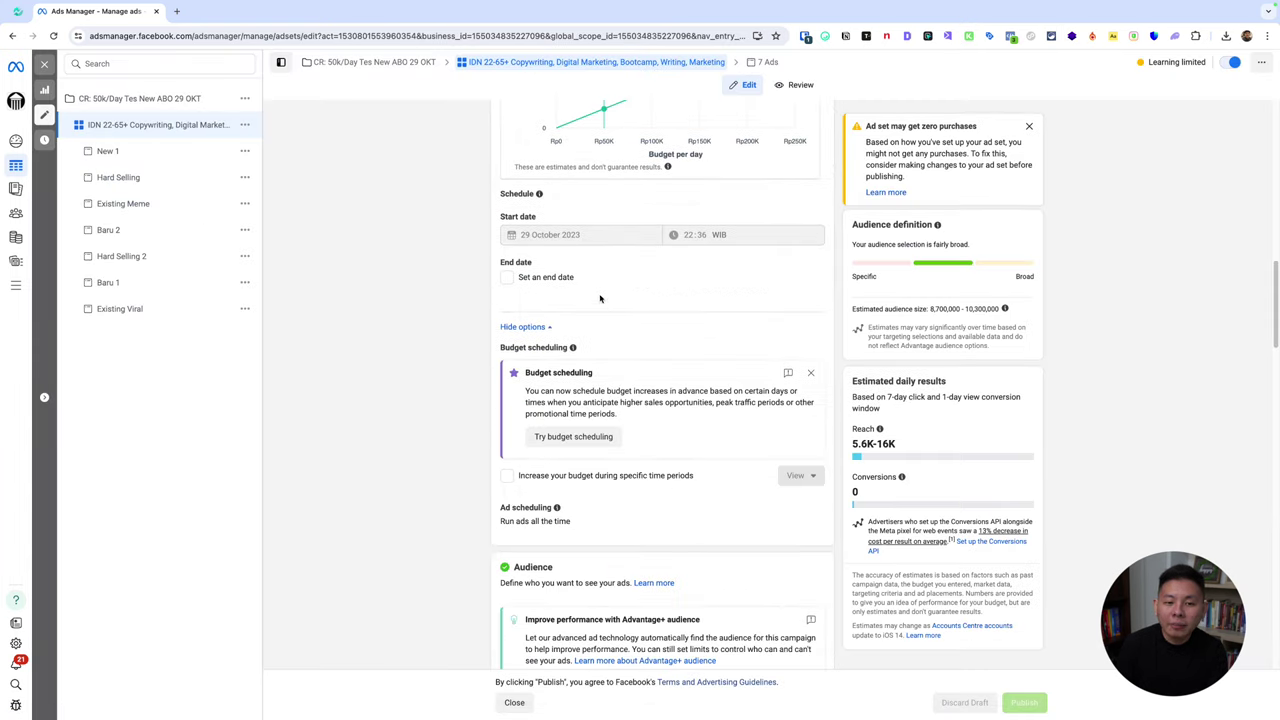
{"action": "scroll", "coordinate": [615, 309], "scroll_direction": "down", "scroll_amount": 5}
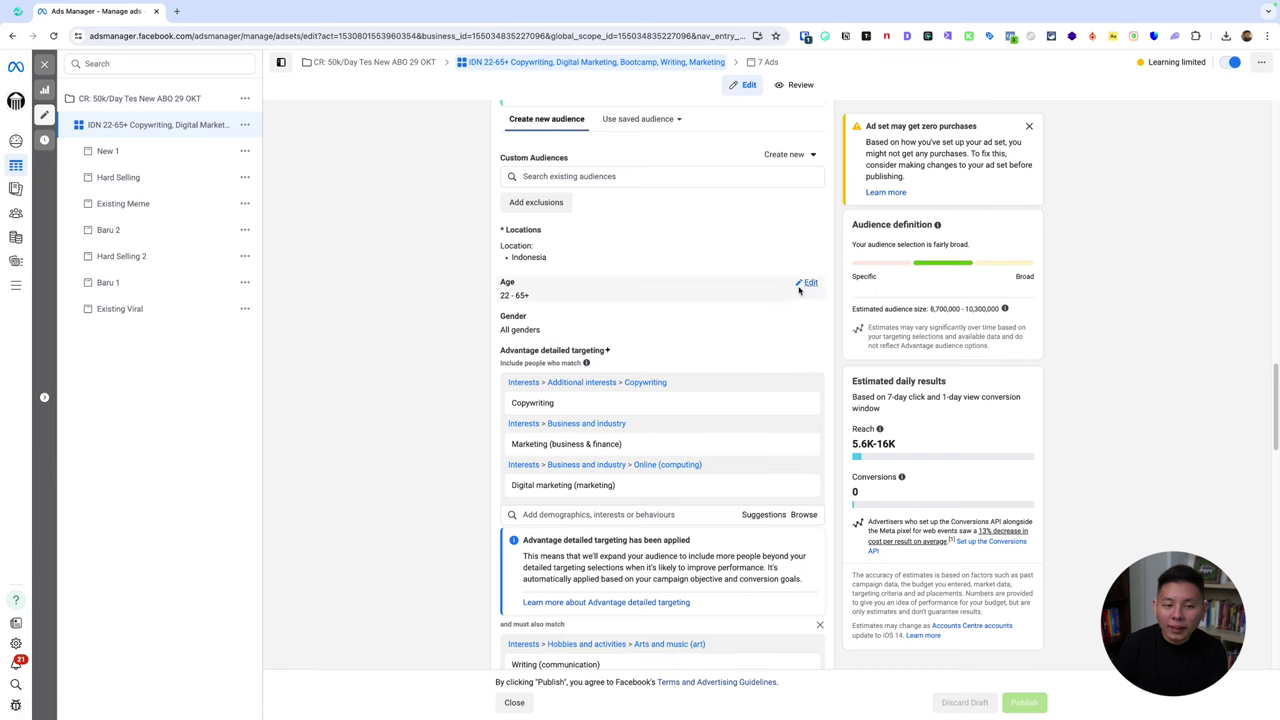
{"action": "left_click", "coordinate": [805, 287]}
{"action": "left_click", "coordinate": [545, 301]}
{"action": "scroll", "coordinate": [543, 414], "scroll_direction": "down", "scroll_amount": 3}
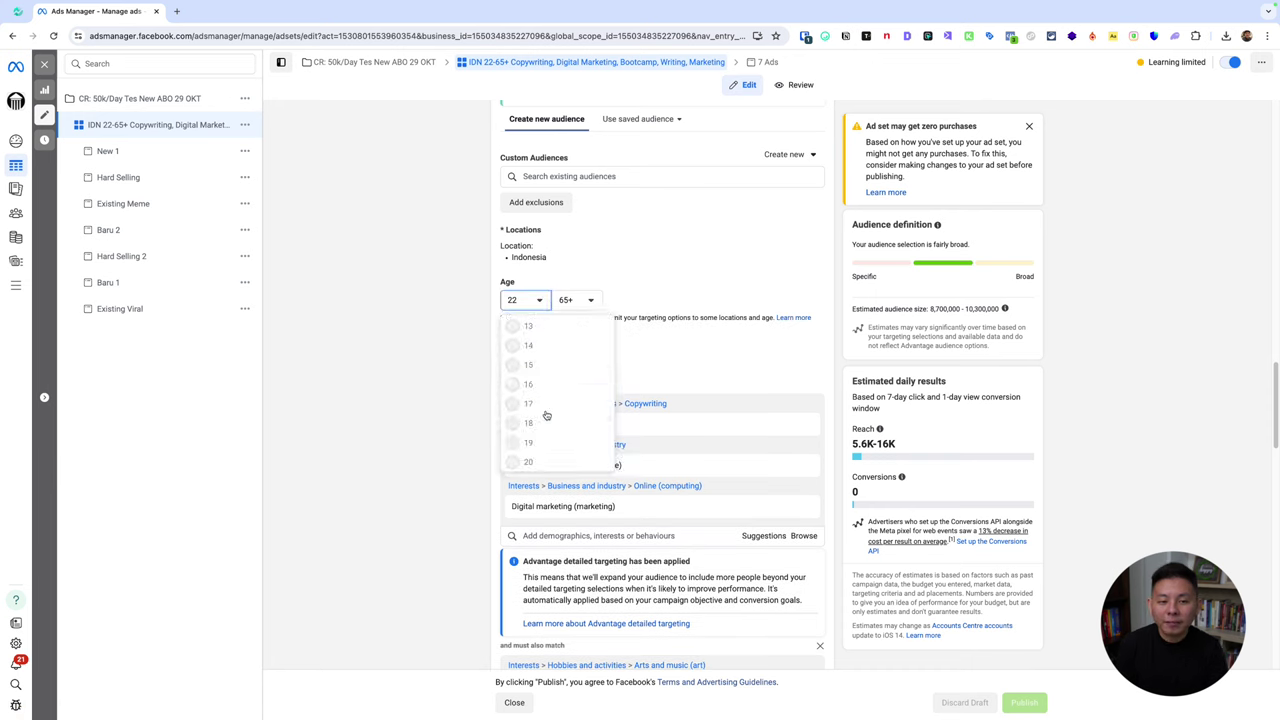
{"action": "scroll", "coordinate": [541, 380], "scroll_direction": "down", "scroll_amount": 4}
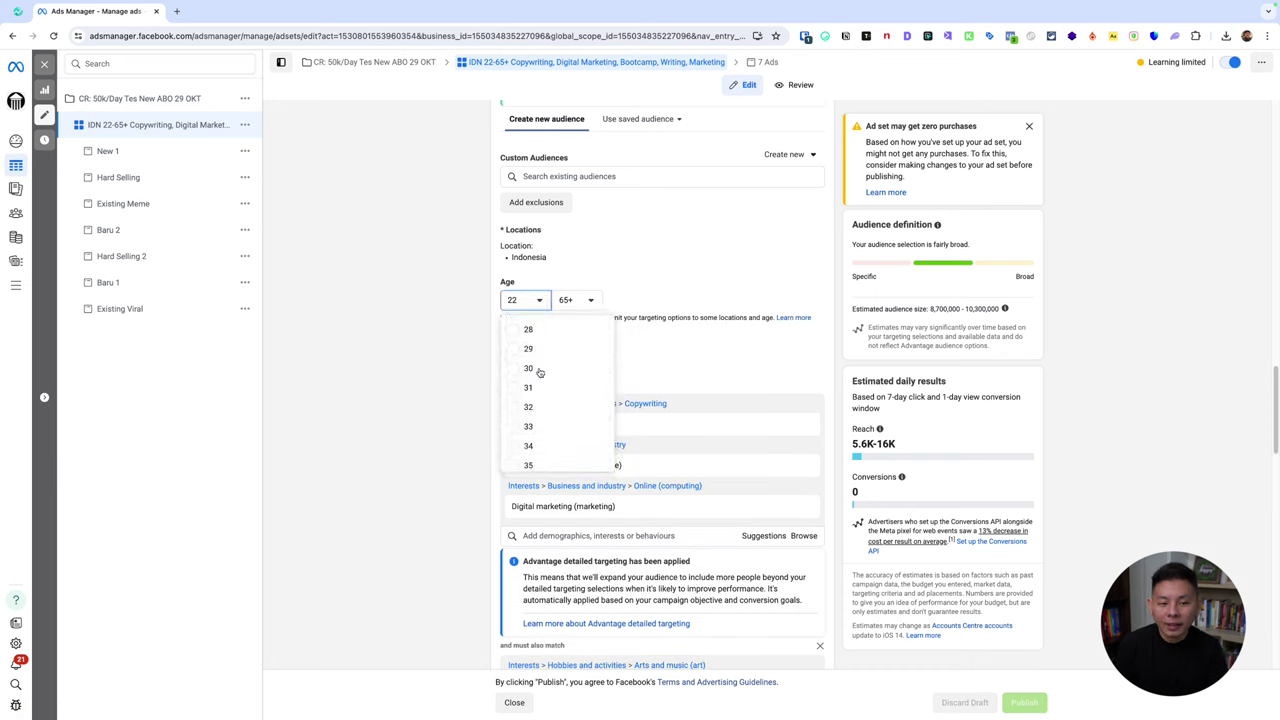
{"action": "left_click", "coordinate": [528, 381]}
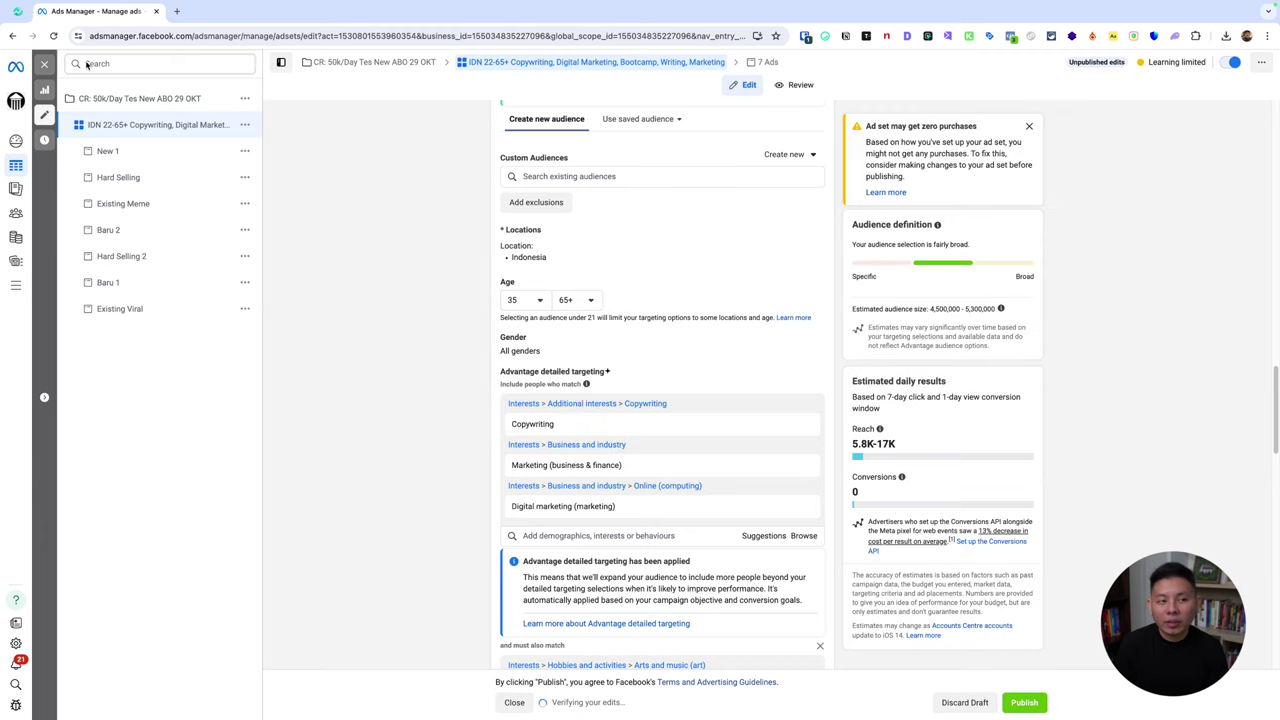
Step: Close the ad set editor and discard the unpublished audience age change
{"action": "left_click", "coordinate": [44, 63]}
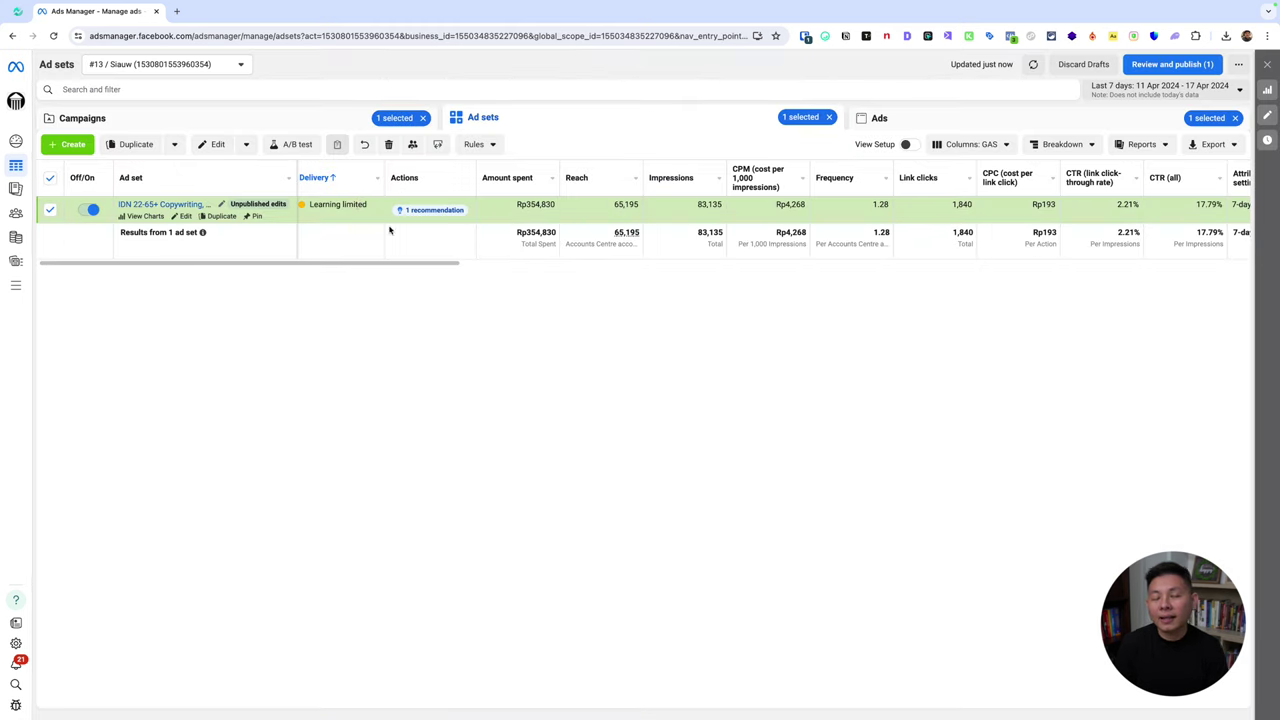
{"action": "left_click", "coordinate": [1085, 66]}
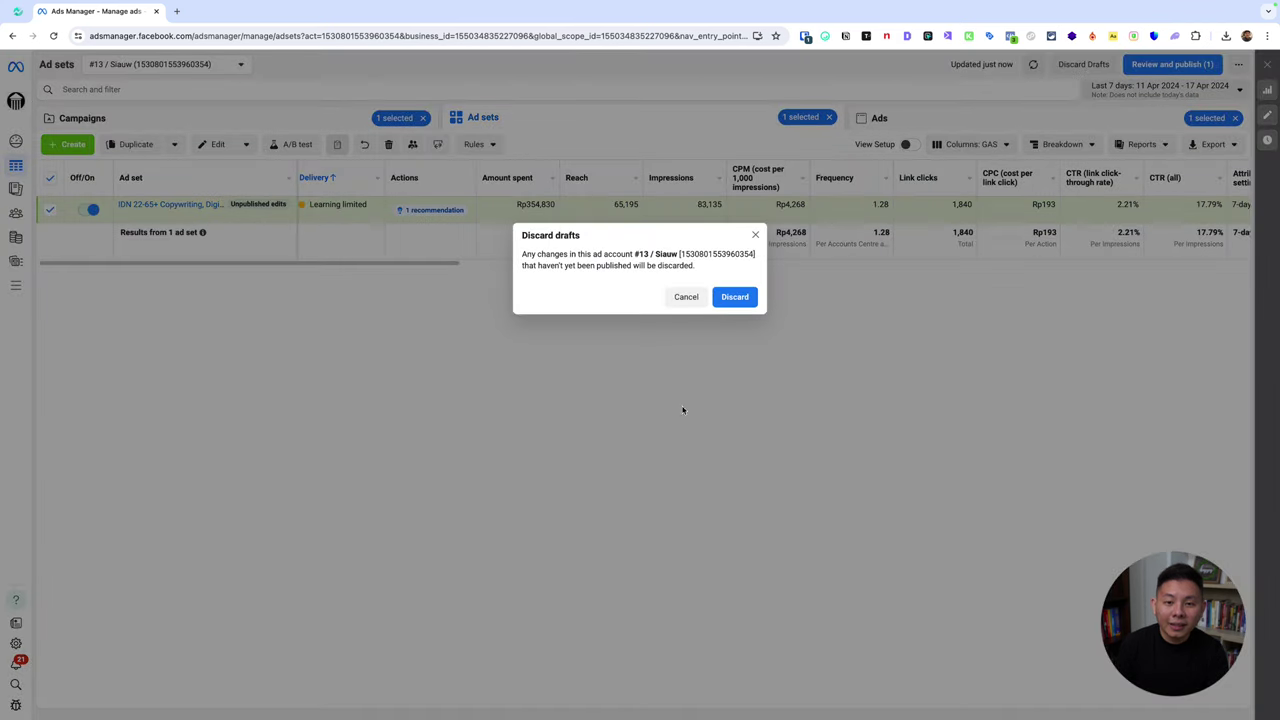
{"action": "left_click", "coordinate": [735, 297]}
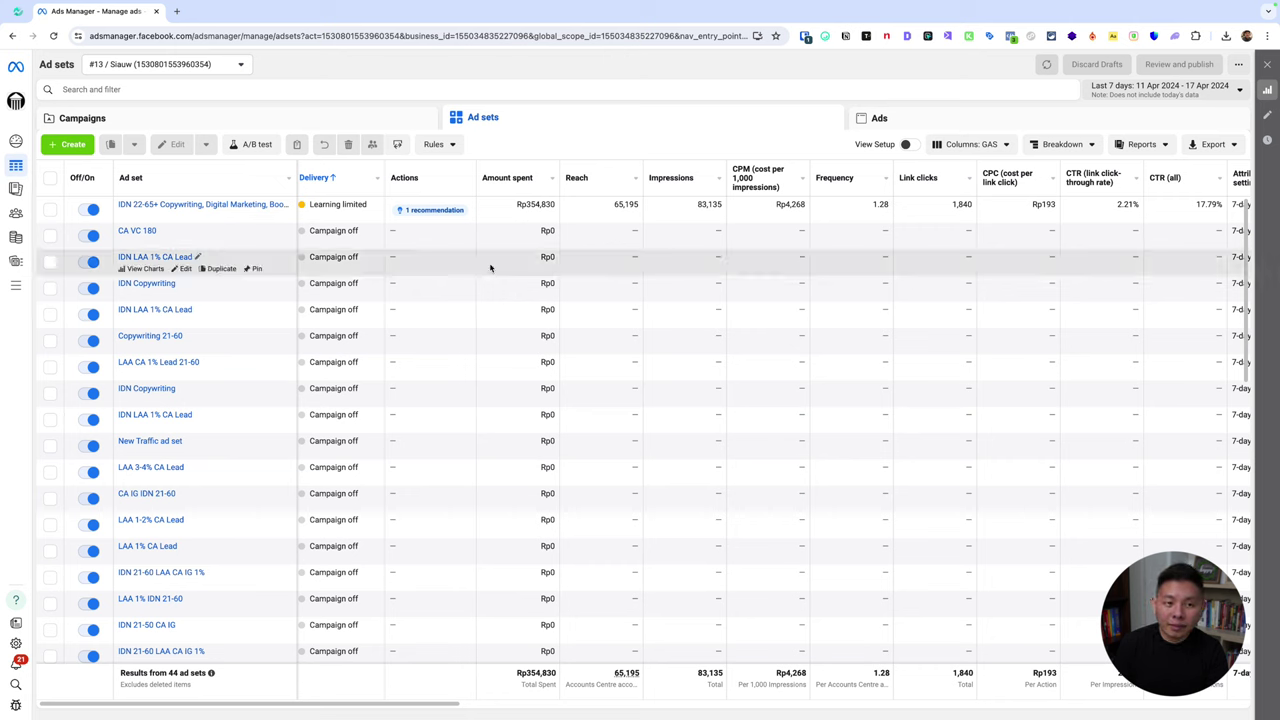
Step: Return to the list of all campaigns
{"action": "mouse_move", "coordinate": [223, 221]}
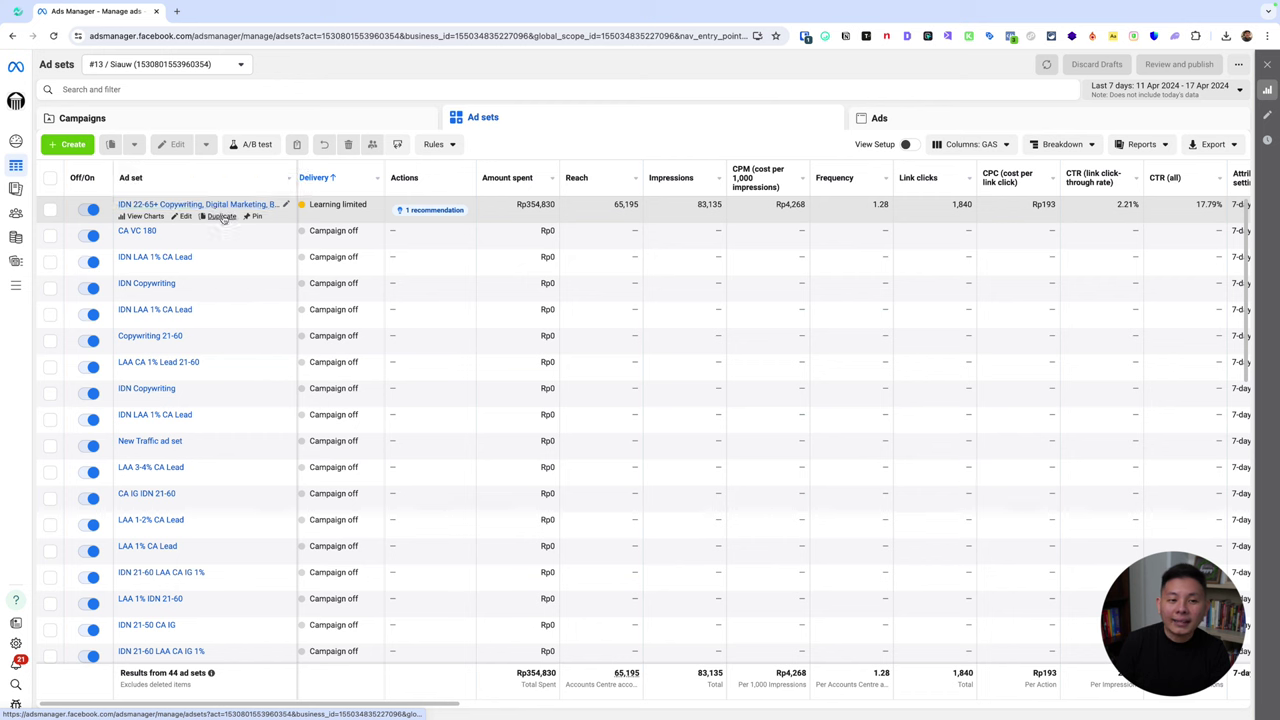
{"action": "left_click", "coordinate": [306, 116]}
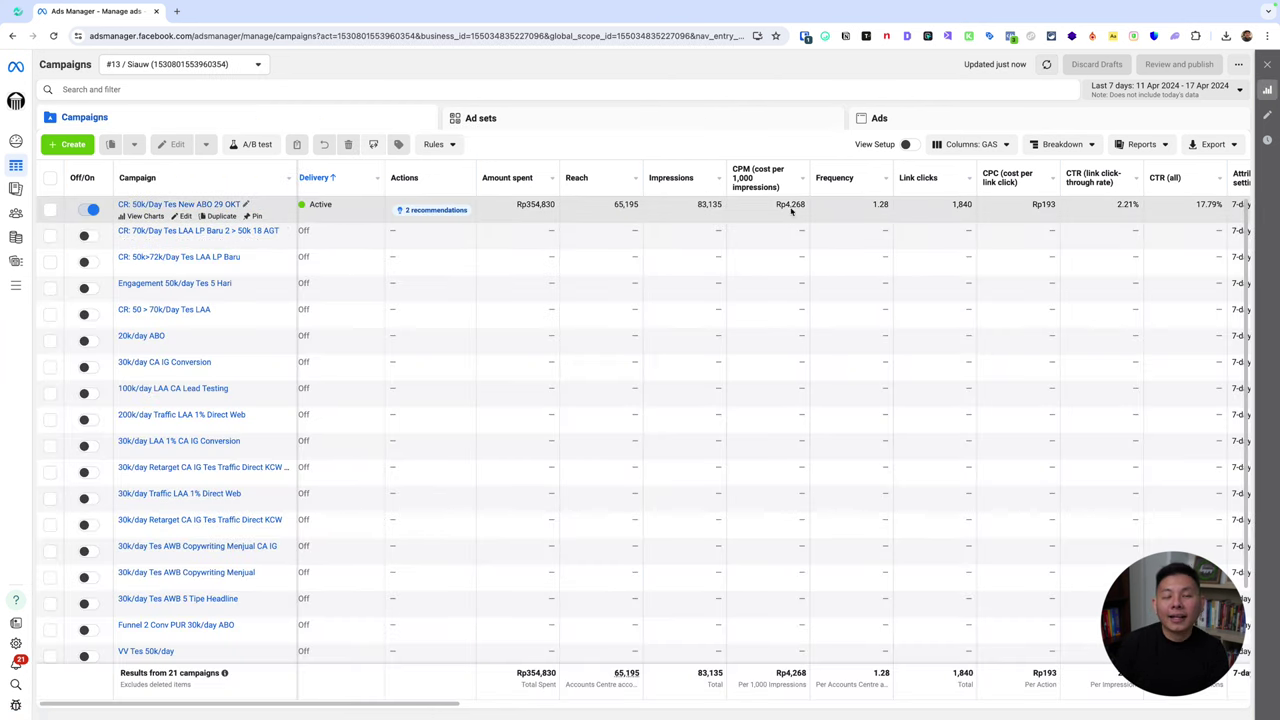